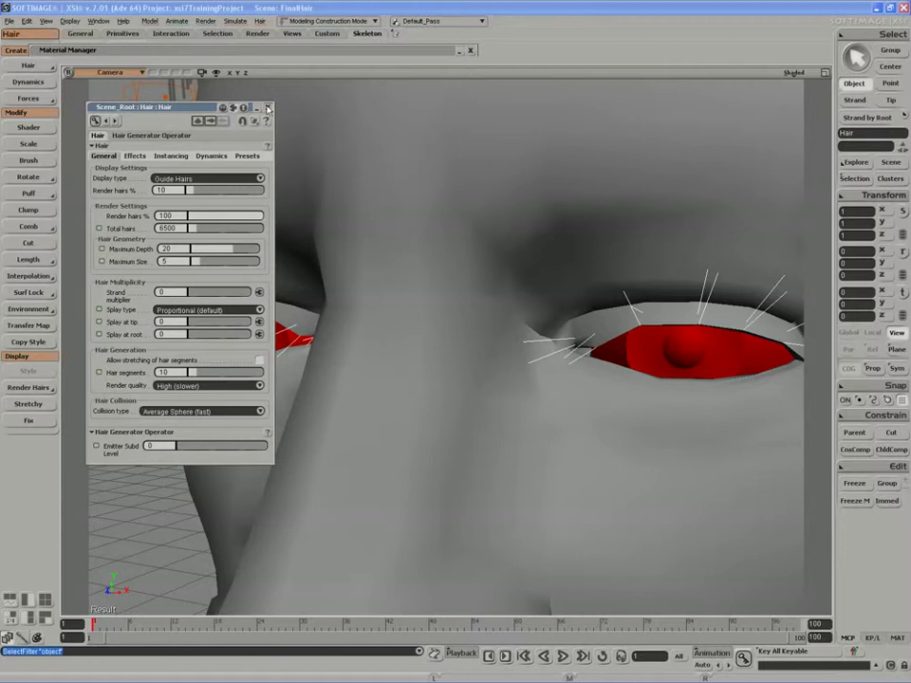
# Close the hair property editor and reselect the eyelash hair object at the character's right eye.
pyautogui.click(268, 107)
pyautogui.press('s')
pyautogui.moveTo(315, 259); pyautogui.dragTo(342, 267)
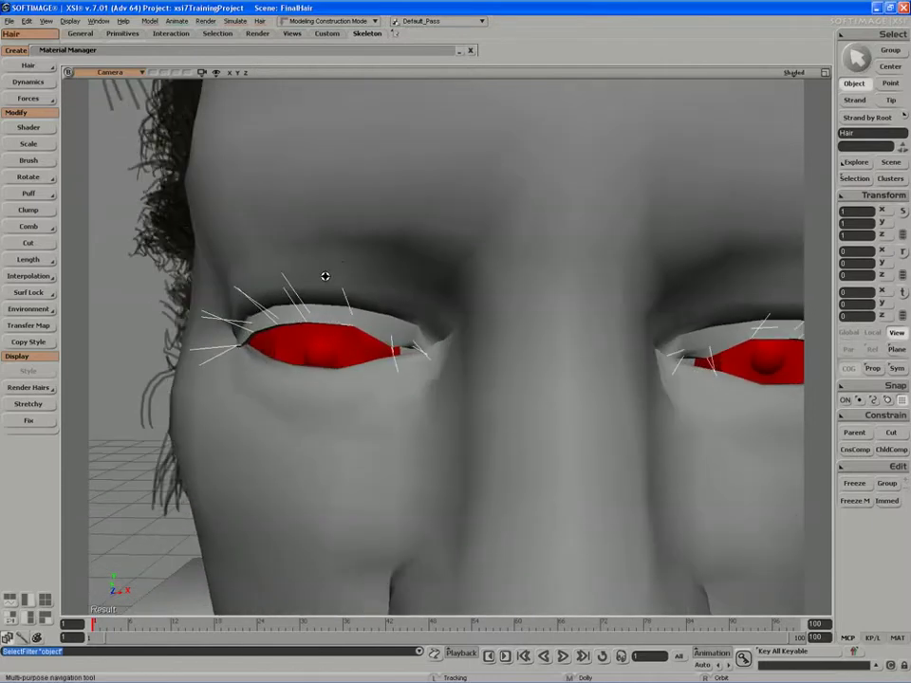
pyautogui.press('space')
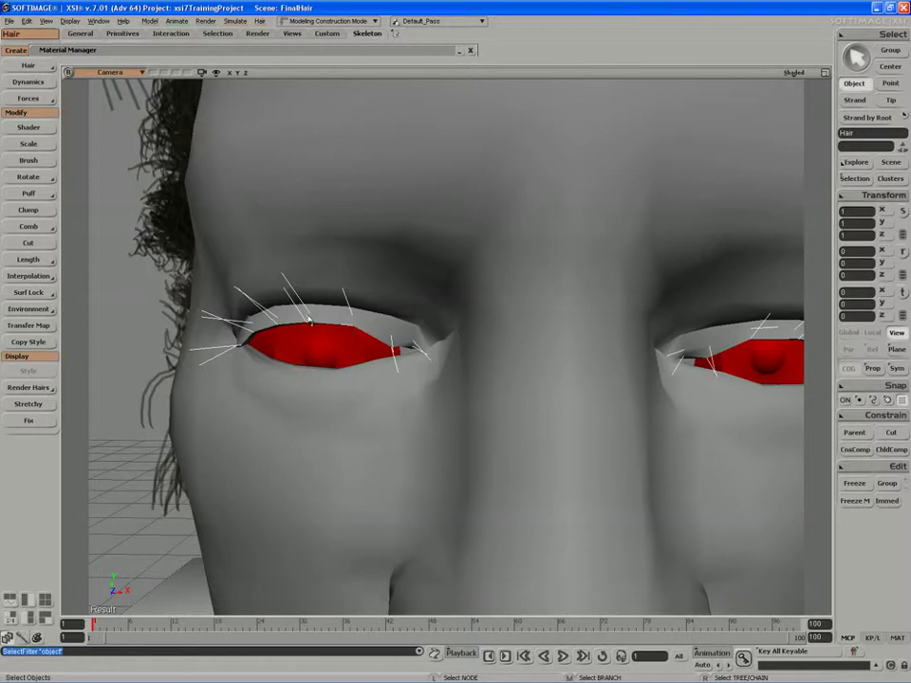
pyautogui.press('space')
pyautogui.click(303, 326)
pyautogui.press('s')
pyautogui.moveTo(308, 322); pyautogui.dragTo(260, 325, button='middle')
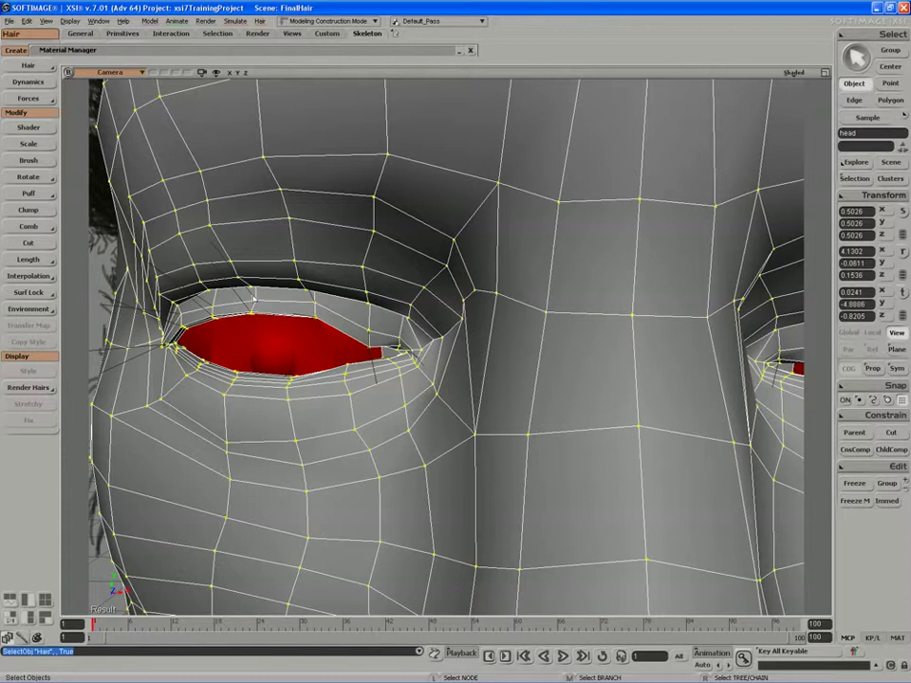
pyautogui.click(254, 298)
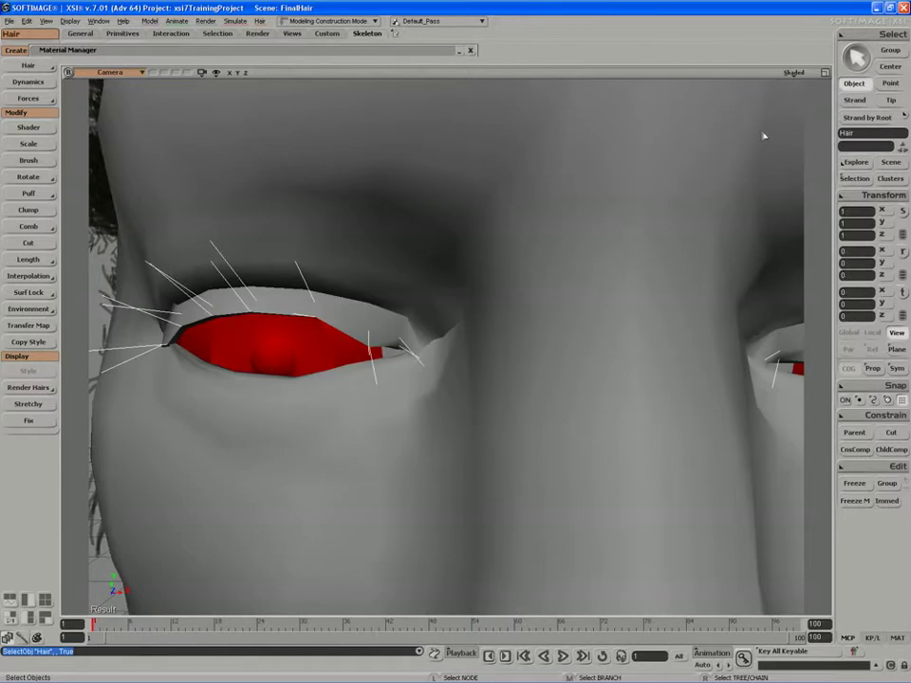
# Try to cut the upper row of guide hairs at the right eye by selecting their tips, then select members/components.
pyautogui.press('t')
pyautogui.click(210, 246)
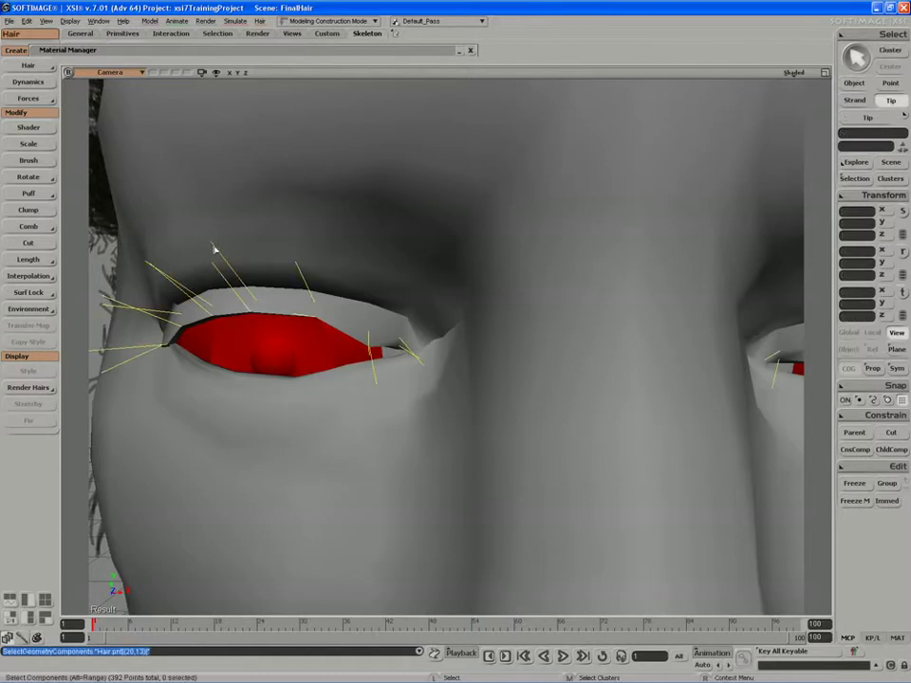
pyautogui.keyDown('shift'); pyautogui.click(298, 270); pyautogui.keyUp('shift')
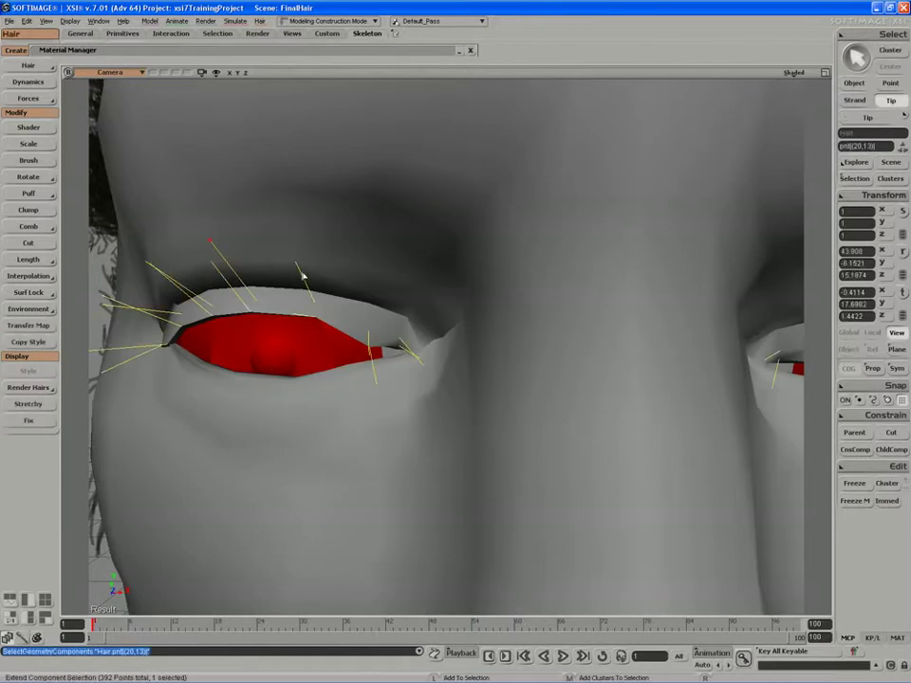
pyautogui.keyDown('shift'); pyautogui.click(402, 346); pyautogui.keyUp('shift')
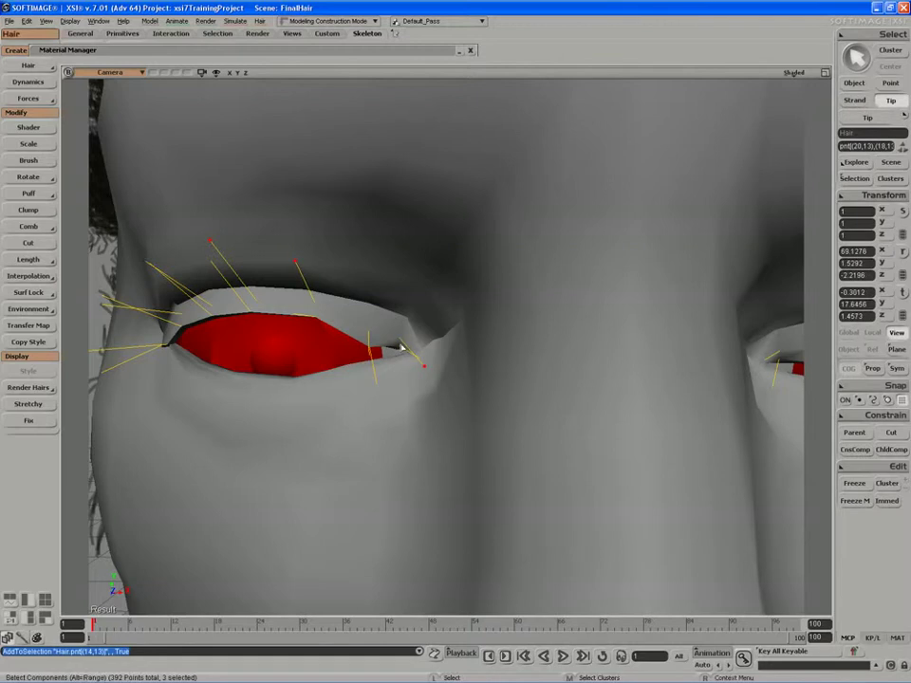
pyautogui.keyDown('shift'); pyautogui.click(200, 316); pyautogui.keyUp('shift')
pyautogui.press('s')
pyautogui.moveTo(188, 315); pyautogui.dragTo(201, 313, button='right')
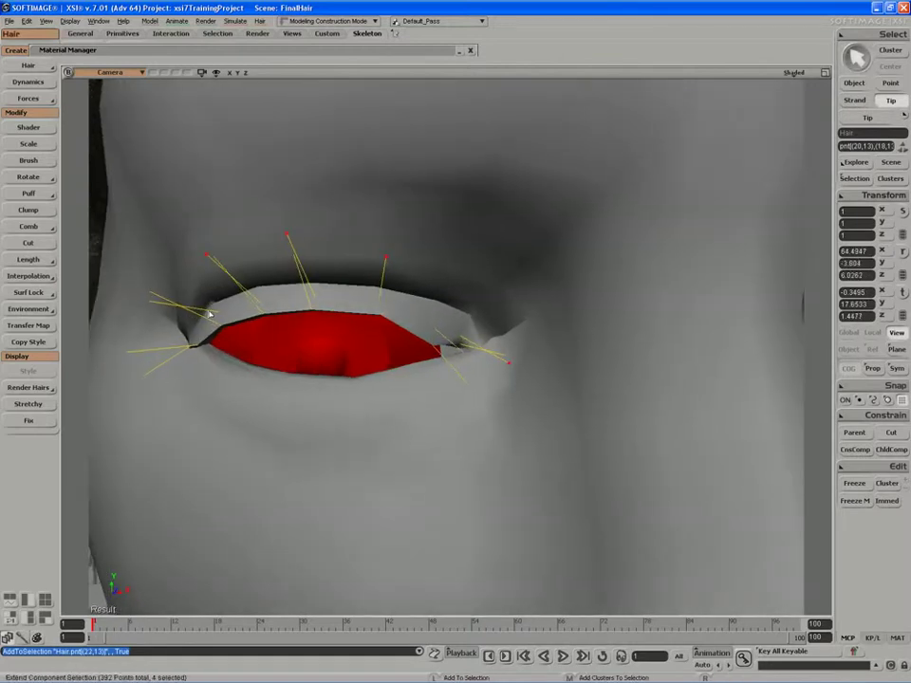
pyautogui.keyDown('shift'); pyautogui.click(170, 351); pyautogui.keyUp('shift')
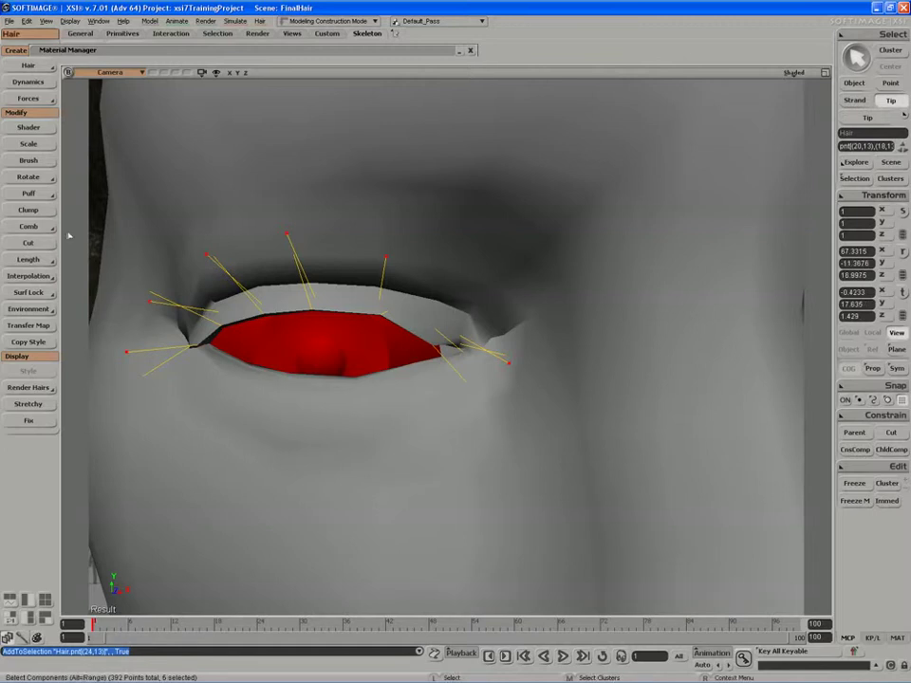
pyautogui.click(29, 243)
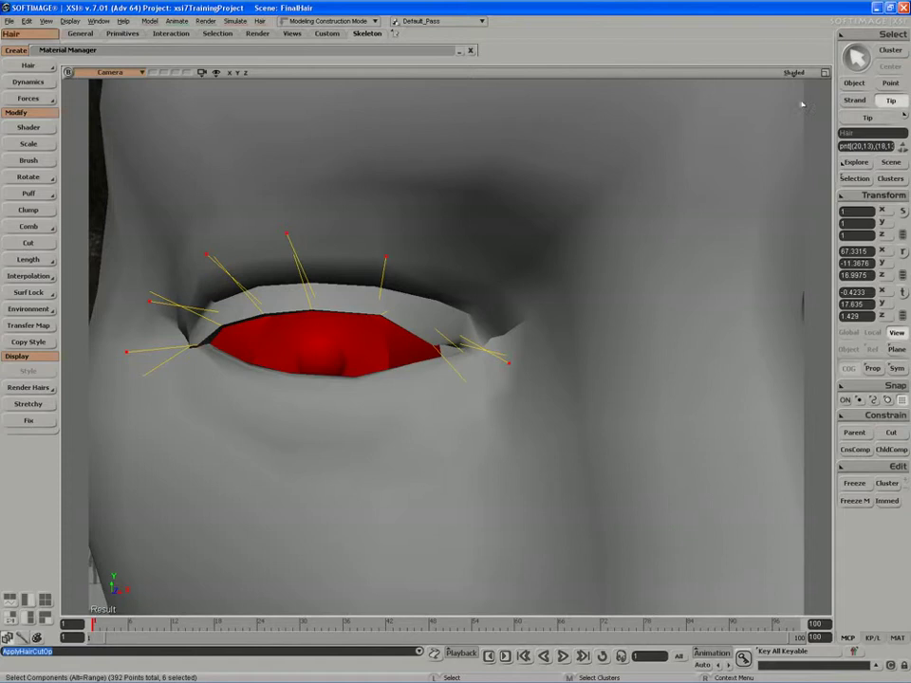
pyautogui.click(865, 35)
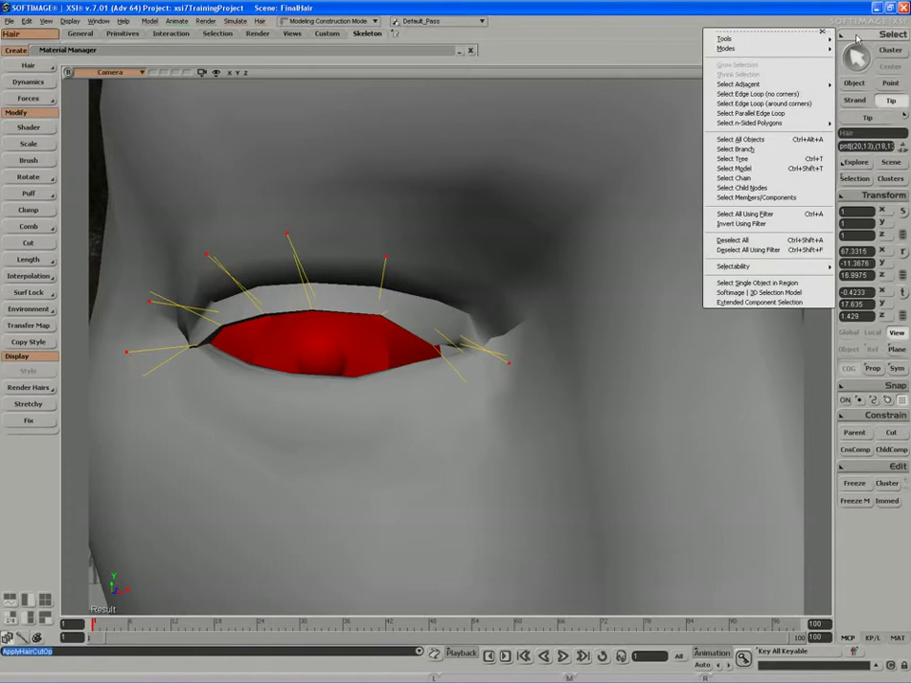
pyautogui.click(785, 198)
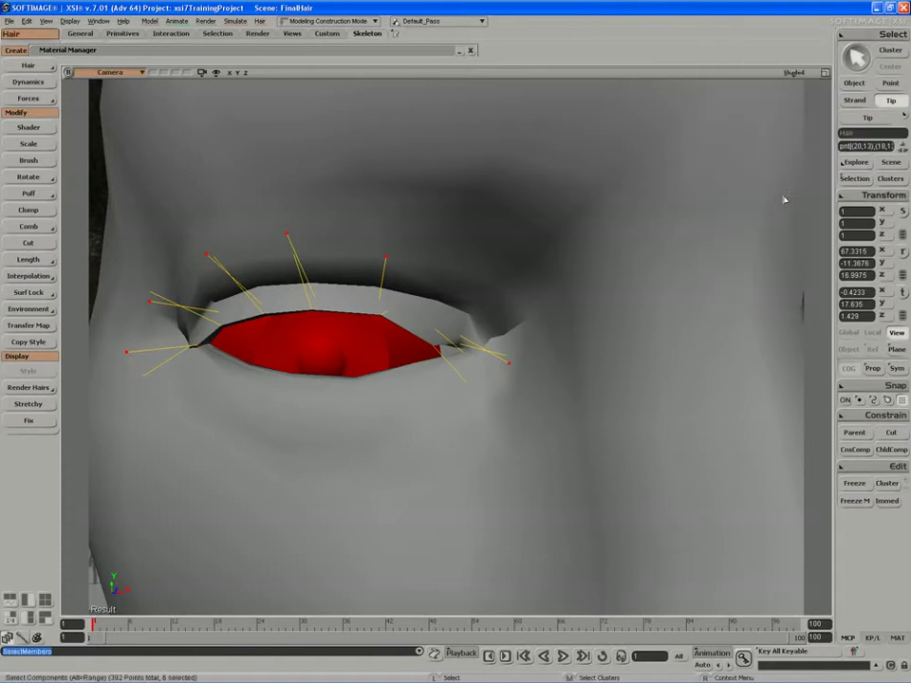
# In point selection mode, select the root points of four upper-row guide hairs, from the right eye's inner corner across the lid.
pyautogui.click(885, 87)
pyautogui.press('s')
pyautogui.moveTo(491, 243); pyautogui.dragTo(482, 331, button='middle')
pyautogui.click(481, 328)
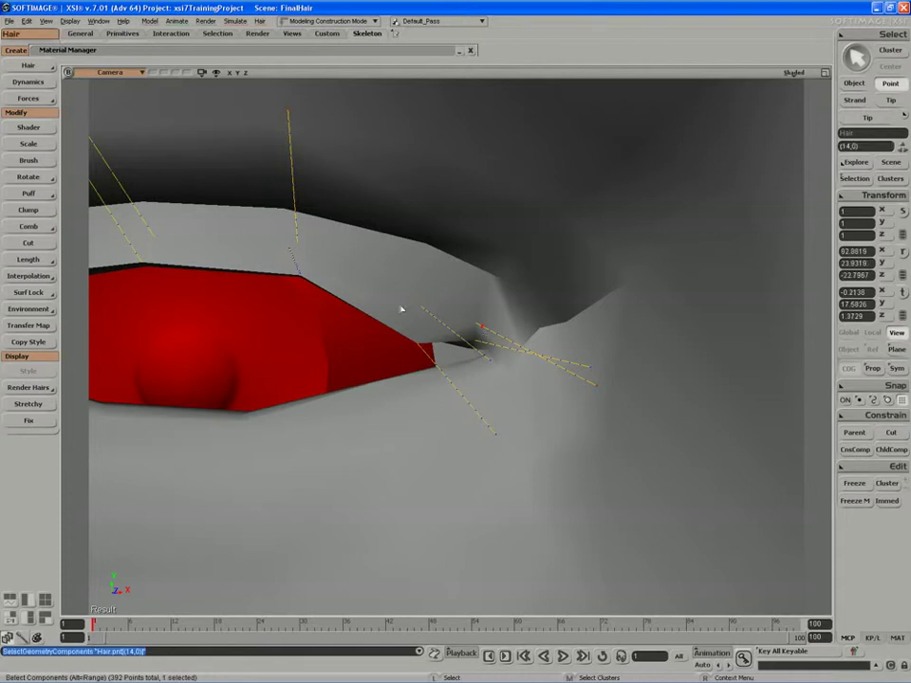
pyautogui.keyDown('shift'); pyautogui.click(297, 237); pyautogui.keyUp('shift')
pyautogui.press('s')
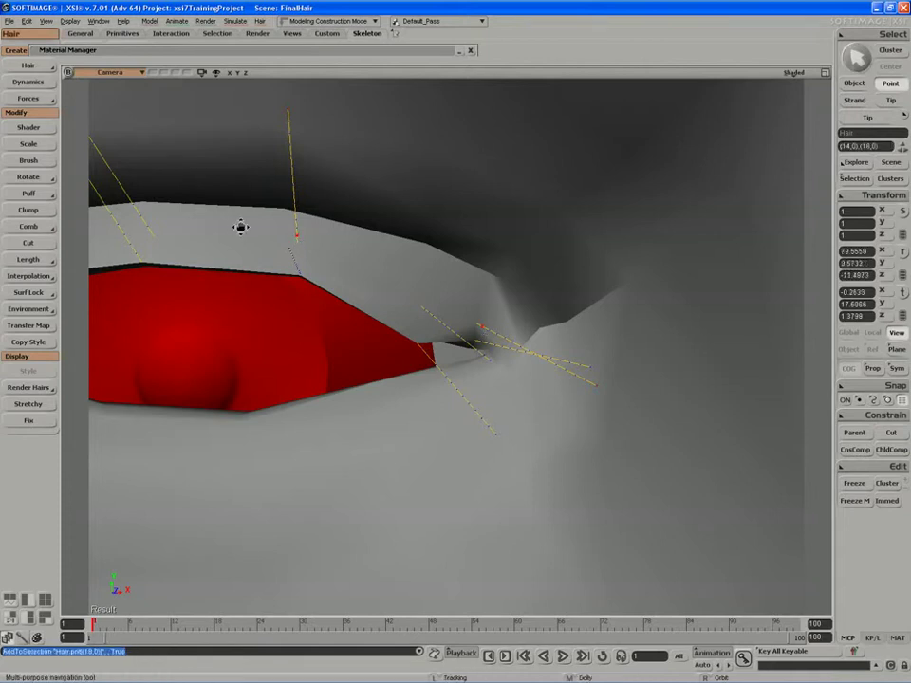
pyautogui.moveTo(240, 228); pyautogui.dragTo(268, 223)
pyautogui.keyDown('shift'); pyautogui.click(176, 227); pyautogui.keyUp('shift')
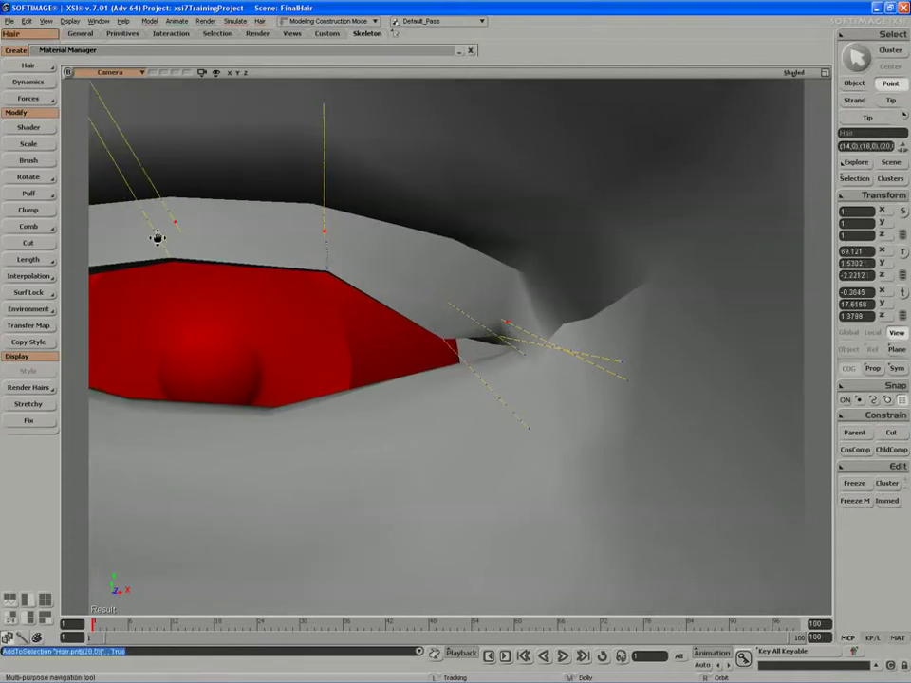
pyautogui.moveTo(156, 238); pyautogui.dragTo(173, 238, button='middle')
pyautogui.keyDown('shift'); pyautogui.click(211, 239); pyautogui.keyUp('shift')
# Add the root points of the two upper-row guide hairs near the right eye's outer corner to the selection.
pyautogui.press('s')
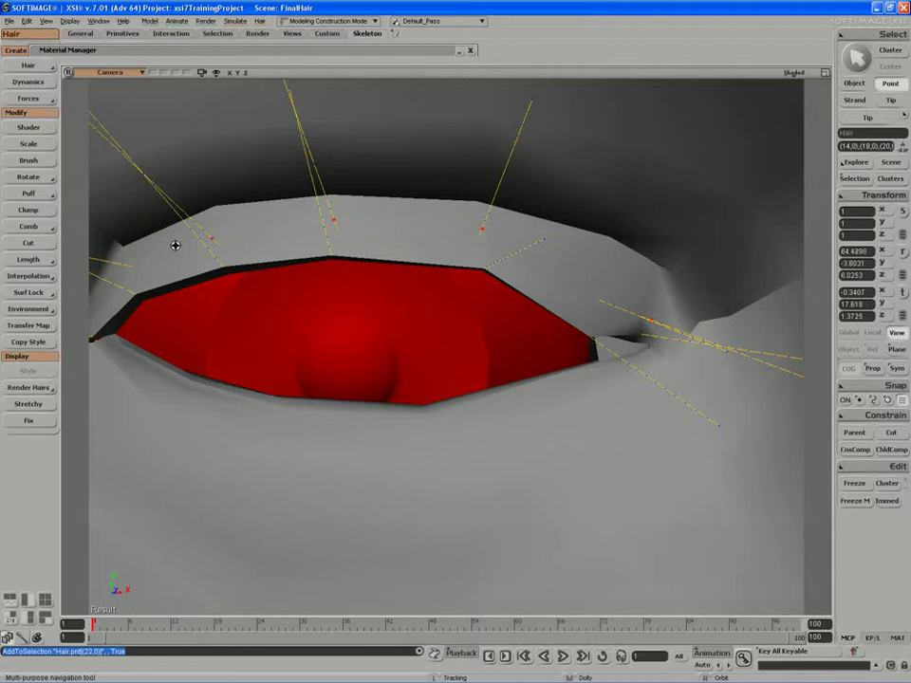
pyautogui.moveTo(172, 245); pyautogui.dragTo(194, 245)
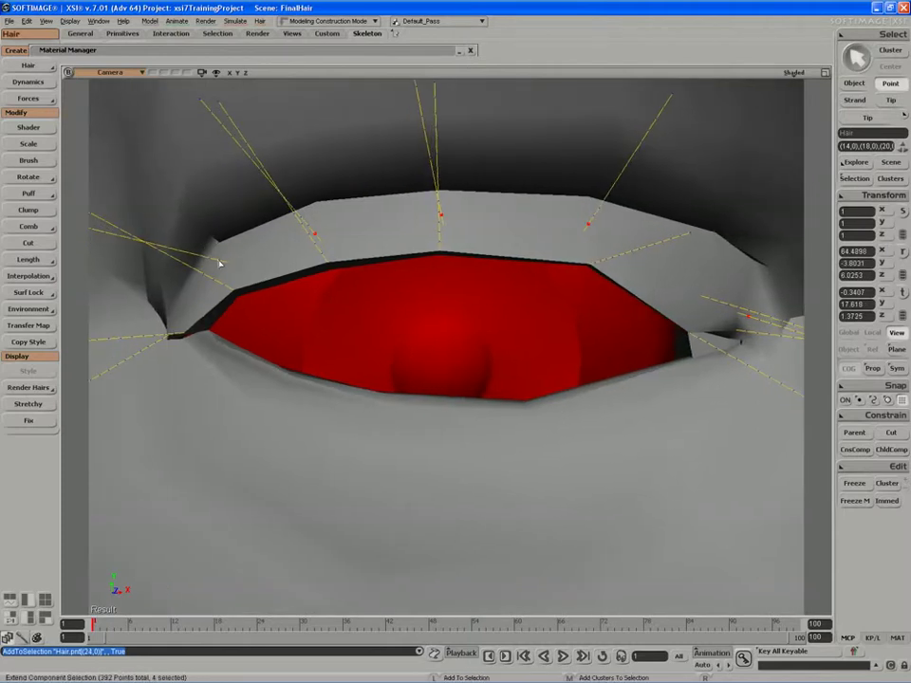
pyautogui.keyDown('shift'); pyautogui.click(220, 263); pyautogui.keyUp('shift')
pyautogui.press('s')
pyautogui.moveTo(176, 334); pyautogui.dragTo(177, 311)
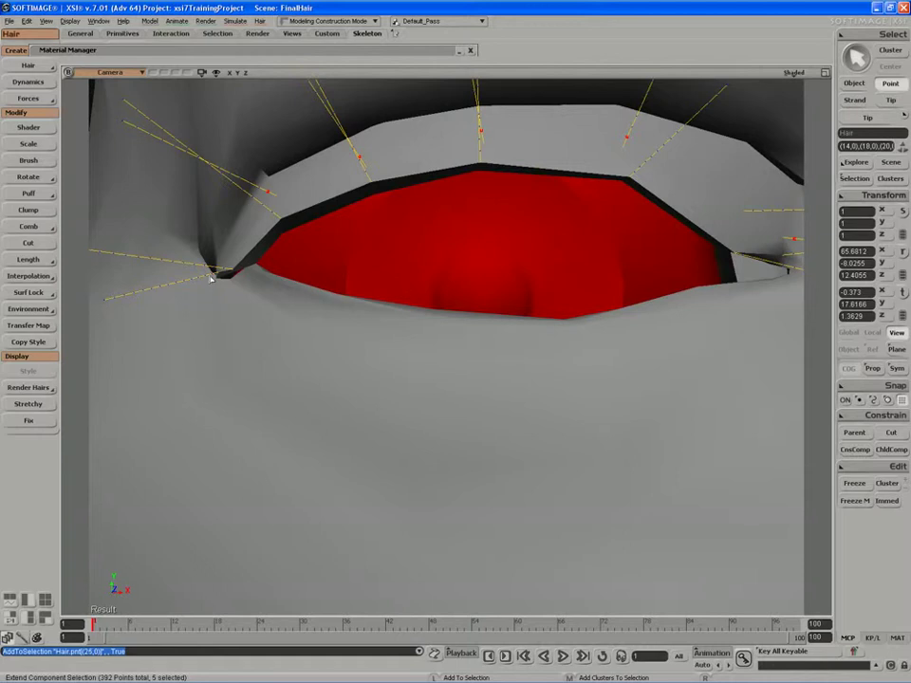
pyautogui.keyDown('shift'); pyautogui.click(215, 275); pyautogui.keyUp('shift')
# Add the remaining upper-row root point at the right eye and cut the selected guide hairs back to their roots.
pyautogui.press('s')
pyautogui.moveTo(204, 266); pyautogui.dragTo(238, 280, button='middle')
pyautogui.moveTo(243, 281); pyautogui.dragTo(233, 281)
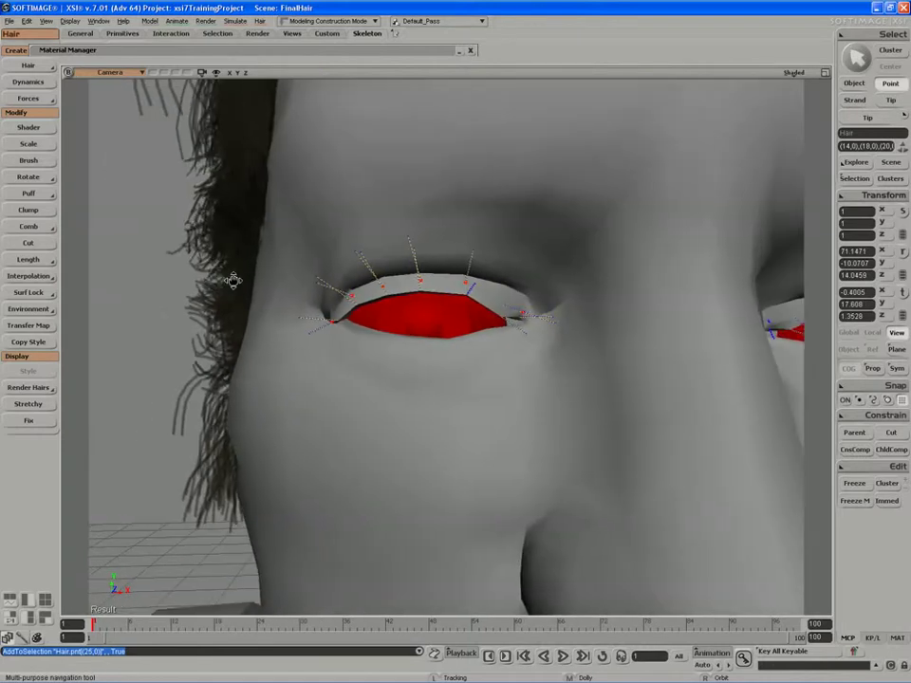
pyautogui.moveTo(232, 279); pyautogui.dragTo(403, 296, button='right')
pyautogui.moveTo(377, 306); pyautogui.dragTo(332, 313, button='middle')
pyautogui.moveTo(368, 302); pyautogui.dragTo(358, 311)
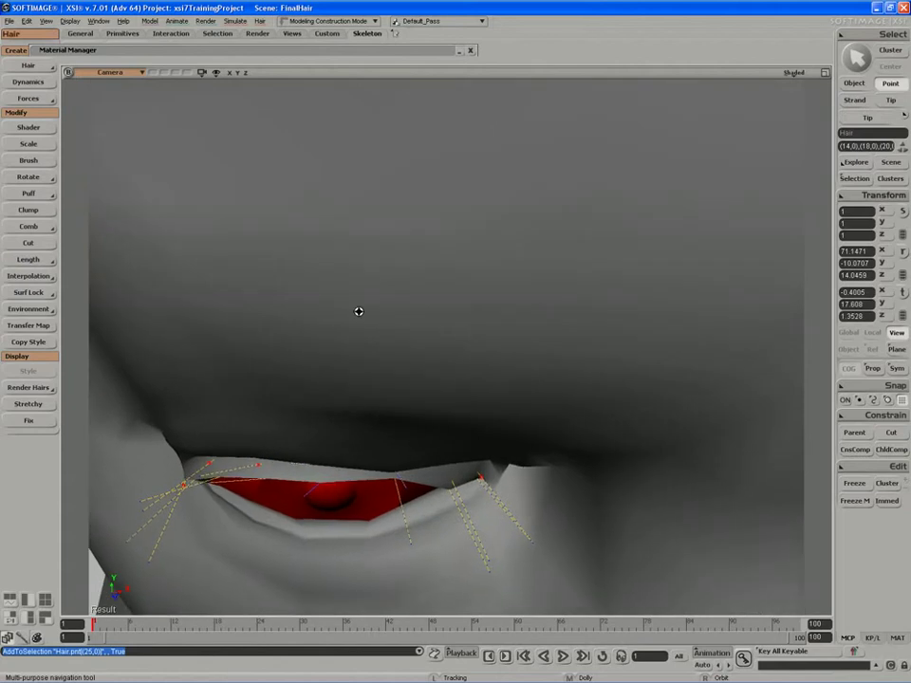
pyautogui.press('space')
pyautogui.press('s')
pyautogui.moveTo(472, 471); pyautogui.dragTo(469, 449, button='right')
pyautogui.click(28, 243)
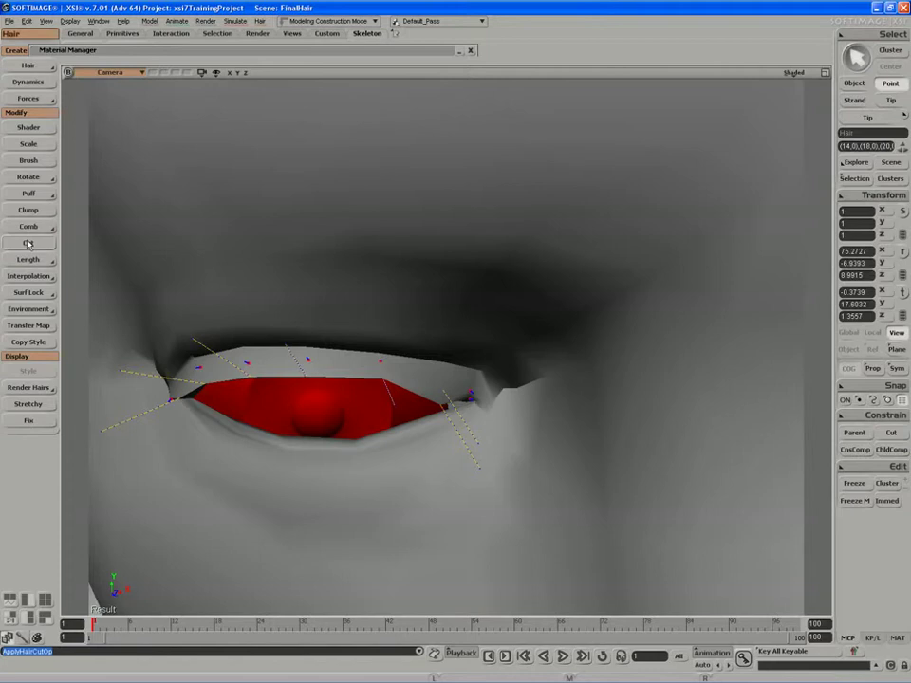
# Select the root point of the extra guide hair near the right eye's inner corner and cut that hair to its root.
pyautogui.press('s')
pyautogui.moveTo(318, 407); pyautogui.dragTo(323, 393, button='right')
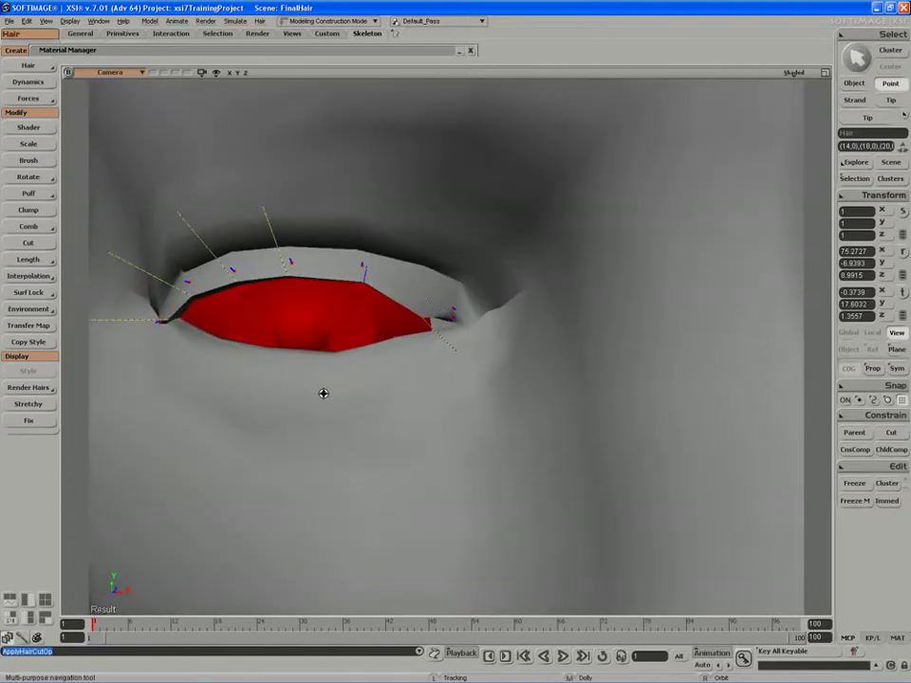
pyautogui.press('space')
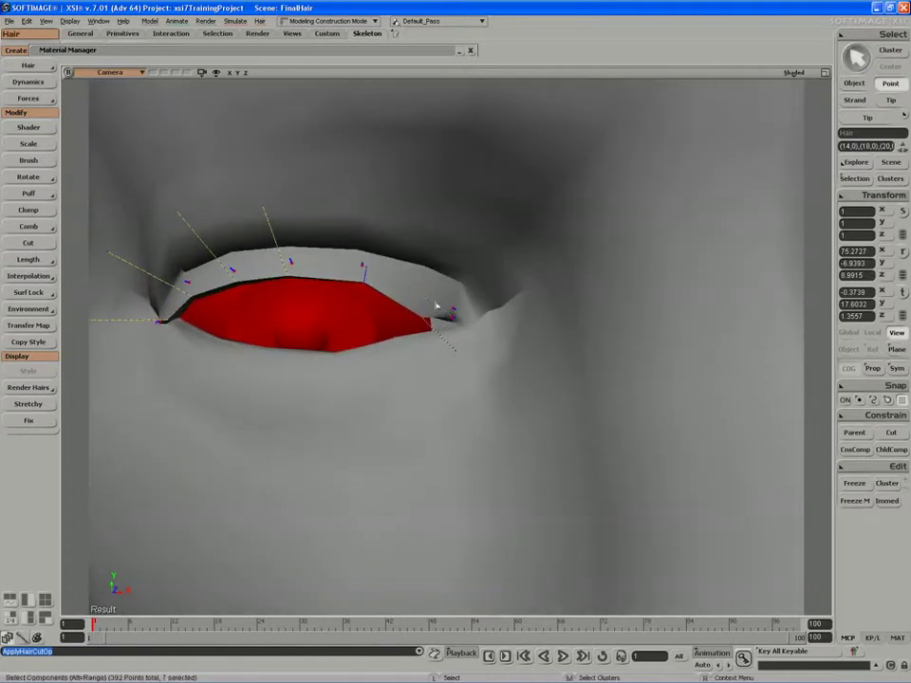
pyautogui.press('s')
pyautogui.moveTo(464, 324); pyautogui.dragTo(511, 324, button='right')
pyautogui.press('space')
pyautogui.press('s')
pyautogui.moveTo(464, 293); pyautogui.dragTo(482, 306, button='right')
pyautogui.press('space')
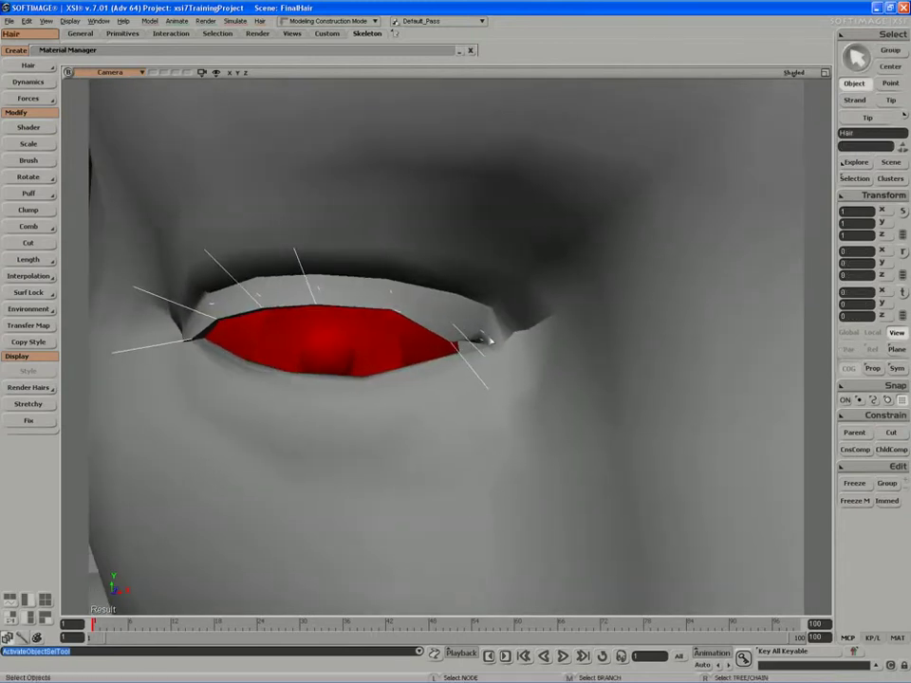
pyautogui.press('t')
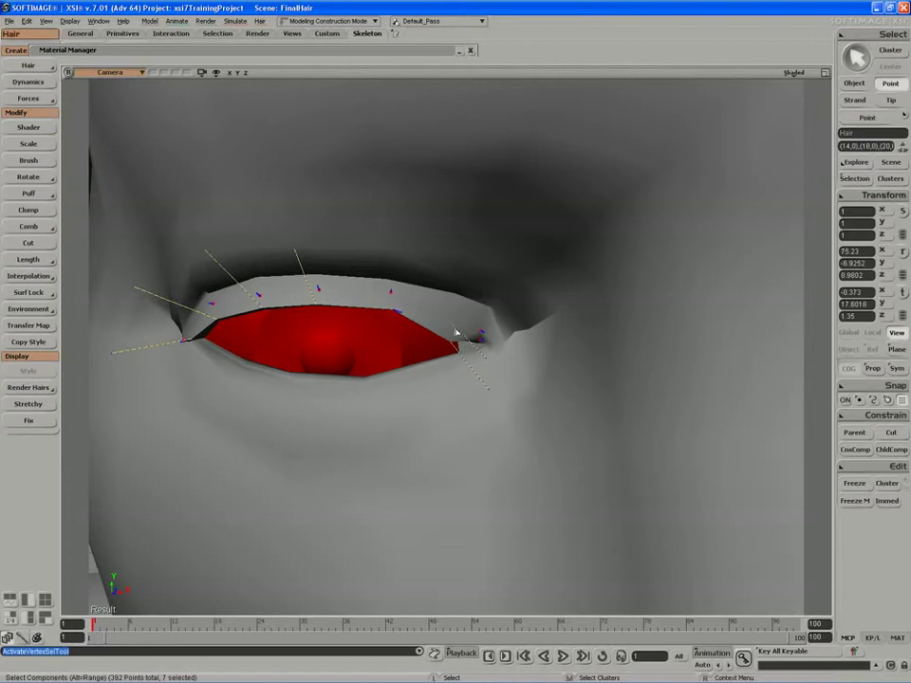
pyautogui.click(455, 330)
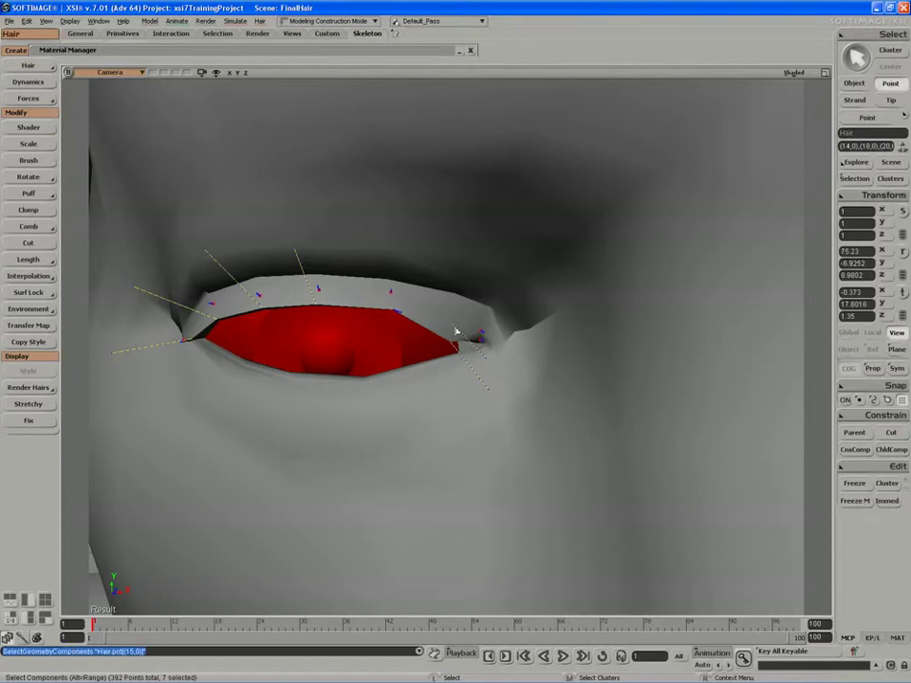
pyautogui.click(28, 243)
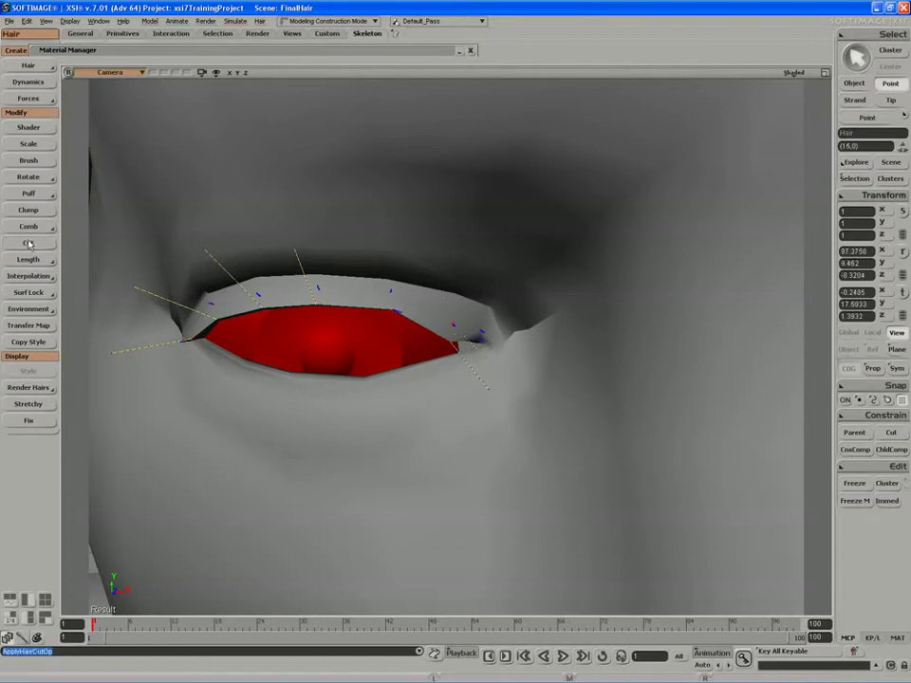
# Select the root points of the upper-row guide hairs at the character's left eye, from the inner corner to the outer corner.
pyautogui.press('s')
pyautogui.moveTo(407, 329); pyautogui.dragTo(350, 325)
pyautogui.moveTo(350, 325)
pyautogui.mouseDown(button='right')
pyautogui.moveTo(283, 327)
pyautogui.moveTo(358, 318)
pyautogui.moveTo(335, 335)
pyautogui.mouseUp(button='right')
pyautogui.moveTo(336, 335); pyautogui.dragTo(304, 322, button='middle')
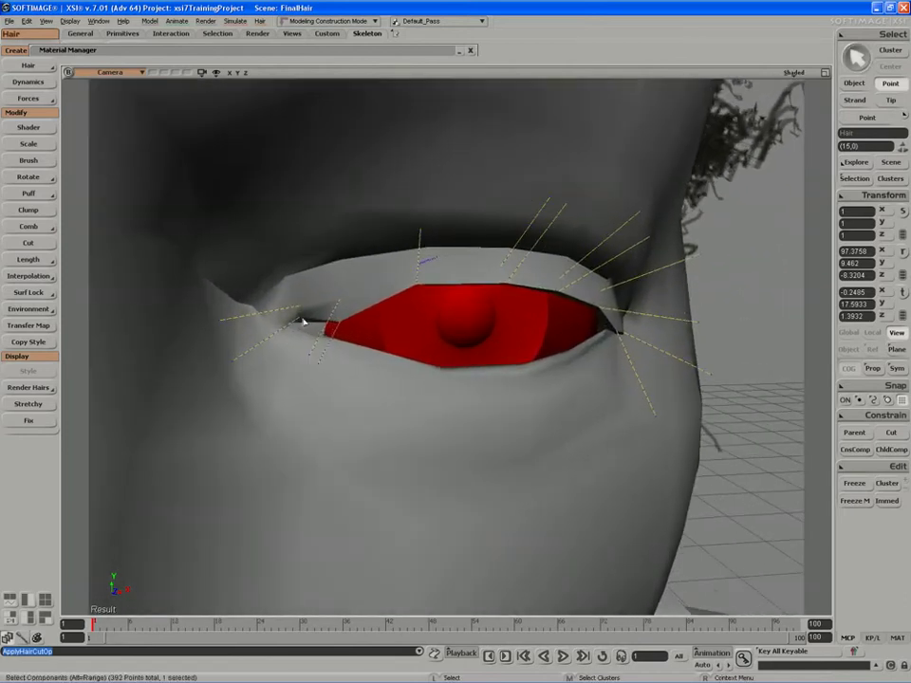
pyautogui.click(300, 322)
pyautogui.keyDown('shift'); pyautogui.click(296, 309); pyautogui.keyUp('shift')
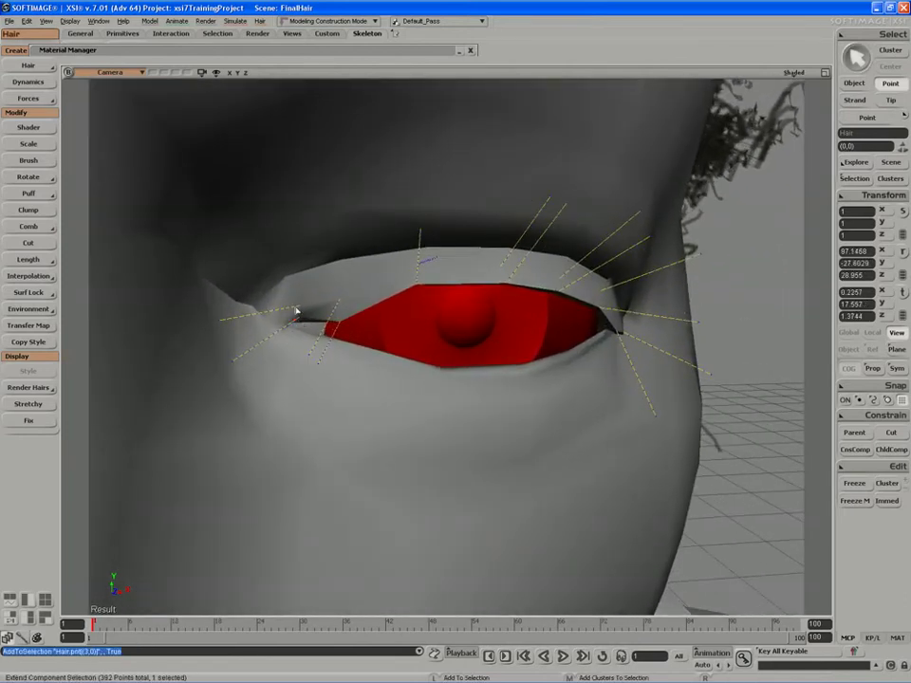
pyautogui.moveTo(422, 282); pyautogui.dragTo(474, 285, button='right')
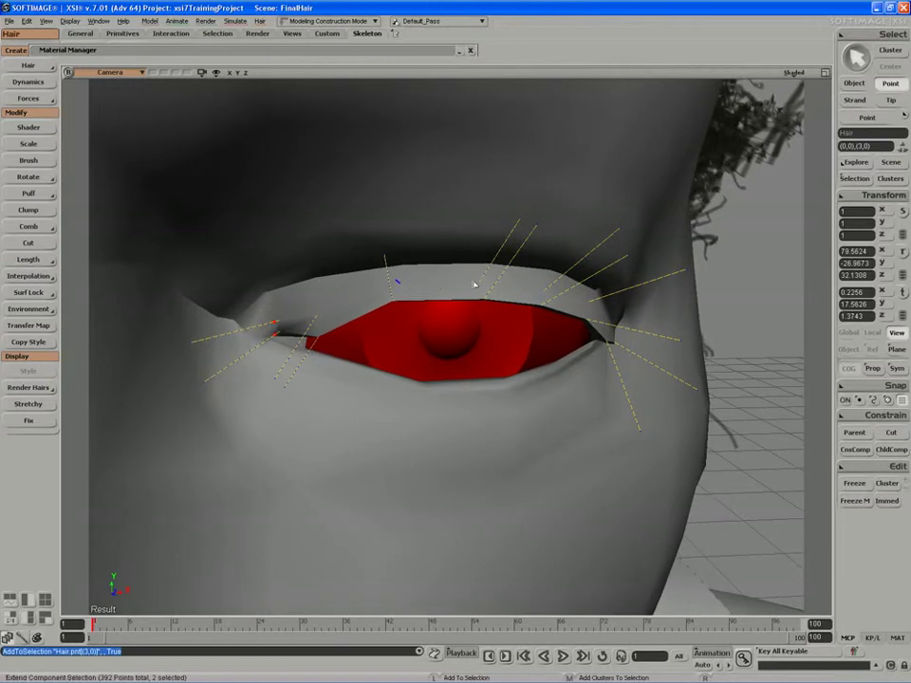
pyautogui.keyDown('shift'); pyautogui.click(482, 280); pyautogui.keyUp('shift')
pyautogui.keyDown('shift'); pyautogui.click(548, 290); pyautogui.keyUp('shift')
pyautogui.keyDown('shift'); pyautogui.click(596, 302); pyautogui.keyUp('shift')
pyautogui.keyDown('shift'); pyautogui.click(610, 339); pyautogui.keyUp('shift')
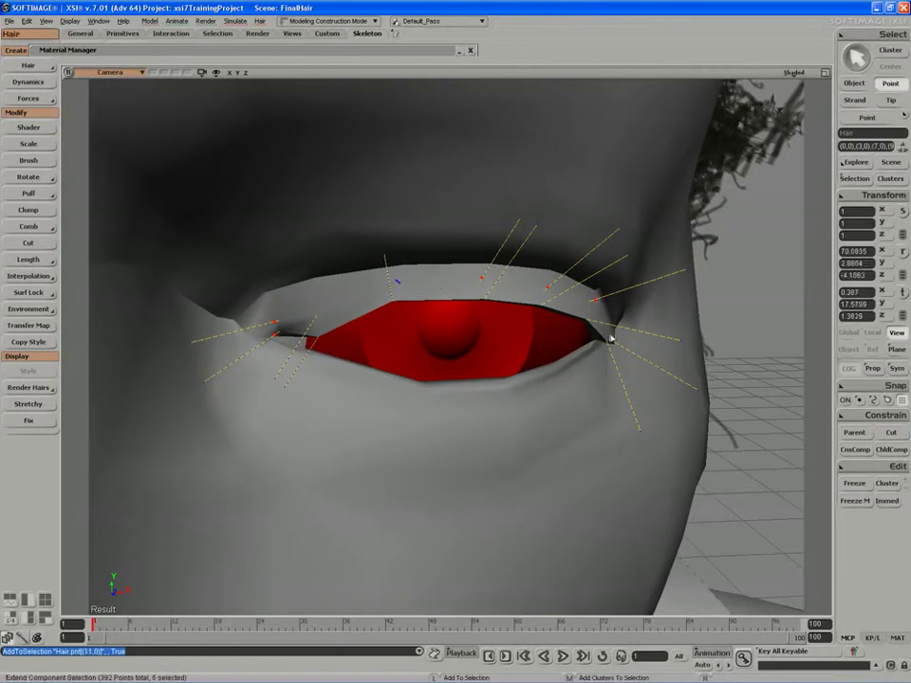
# Cut the selected upper-row guide hairs at the left eye back to their roots.
pyautogui.press('s')
pyautogui.moveTo(475, 274); pyautogui.dragTo(238, 336, button='right')
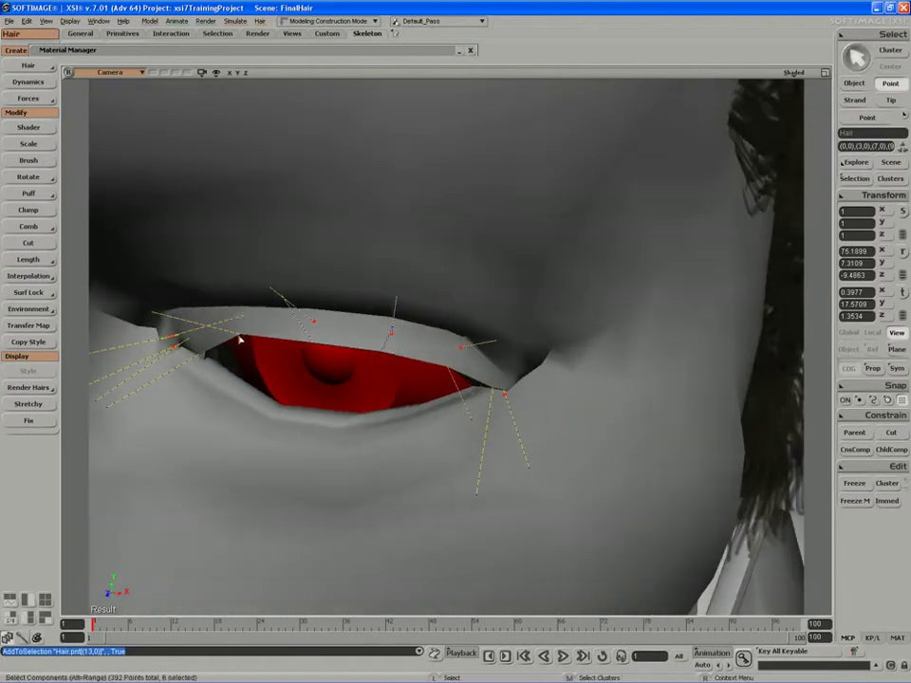
pyautogui.click(38, 243)
pyautogui.moveTo(320, 331); pyautogui.dragTo(350, 310, button='middle')
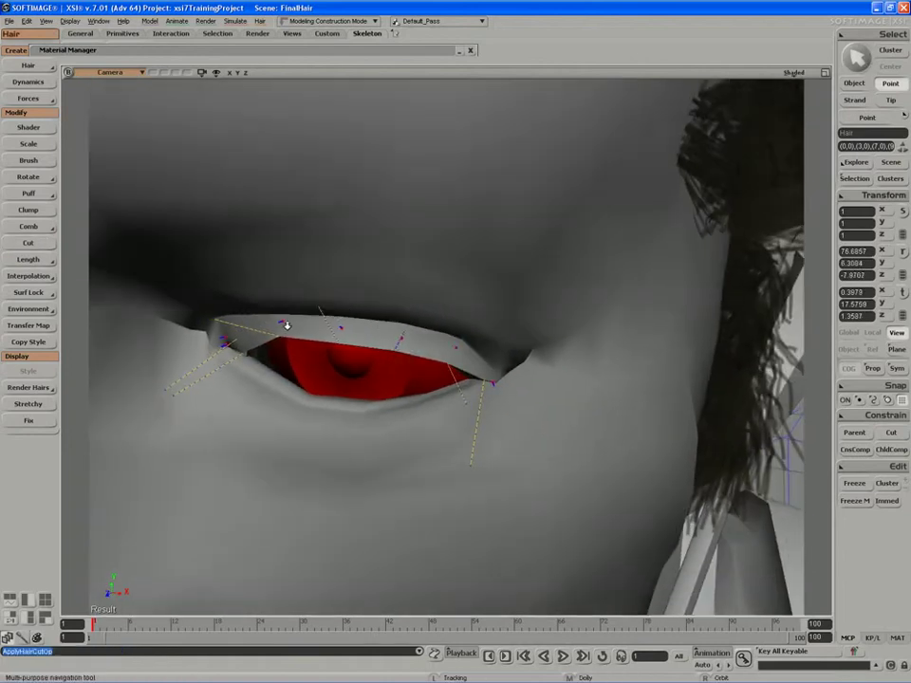
pyautogui.moveTo(287, 323); pyautogui.dragTo(226, 335, button='middle')
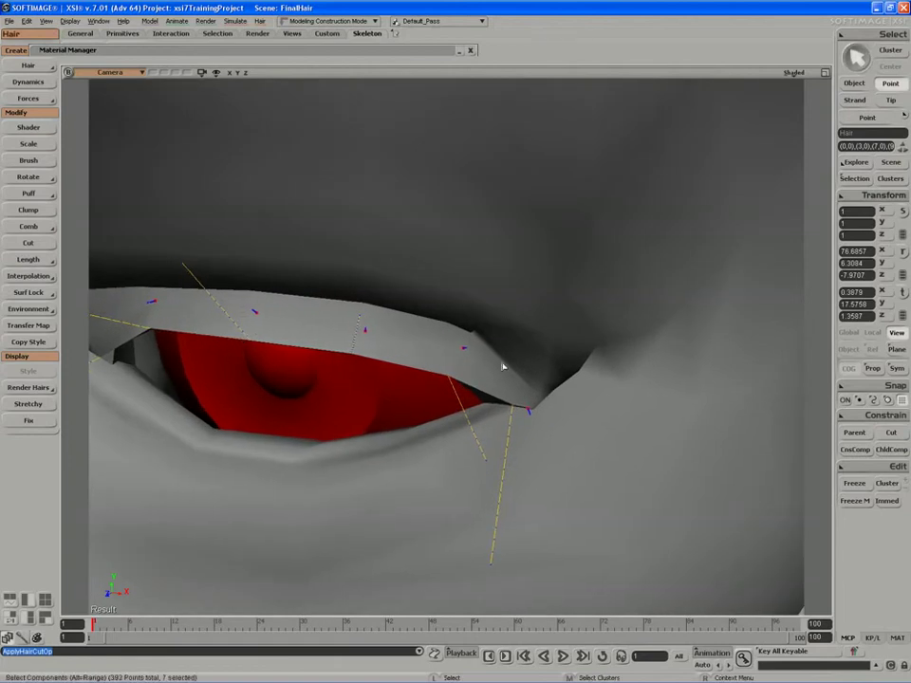
pyautogui.press('s')
pyautogui.moveTo(343, 366); pyautogui.dragTo(354, 360)
pyautogui.moveTo(354, 359); pyautogui.dragTo(348, 336, button='right')
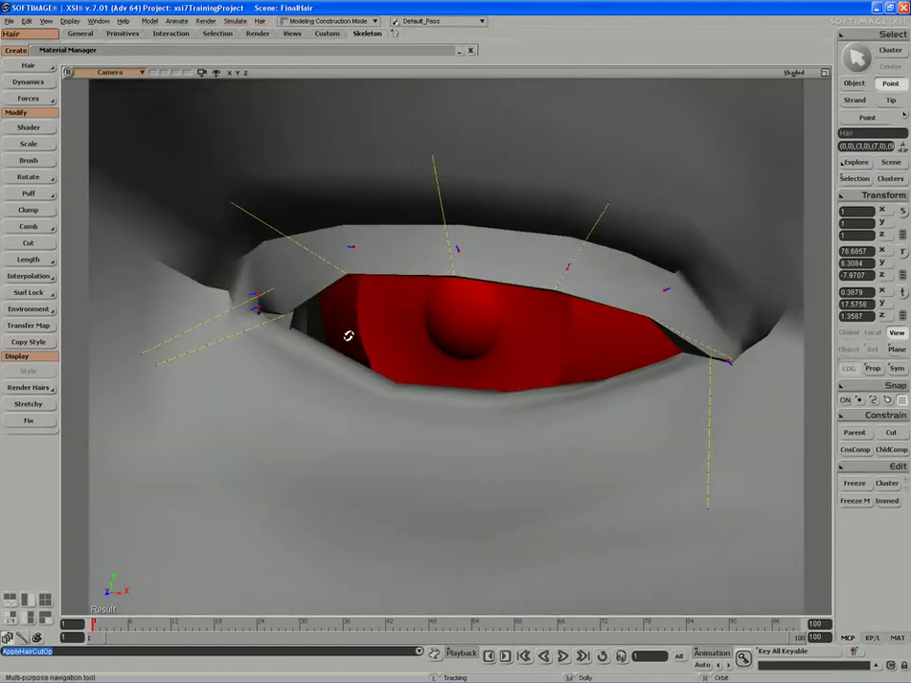
# Select all the guide hair tips and pull them straight forward from the face along the depth axis in the Right view.
pyautogui.moveTo(349, 336); pyautogui.dragTo(796, 142, button='middle')
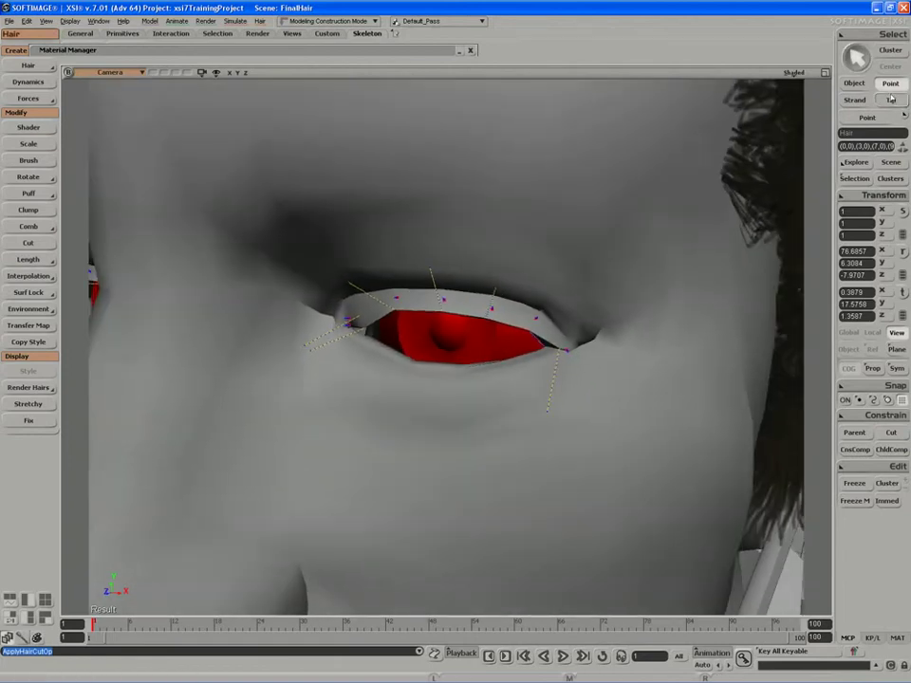
pyautogui.click(890, 98)
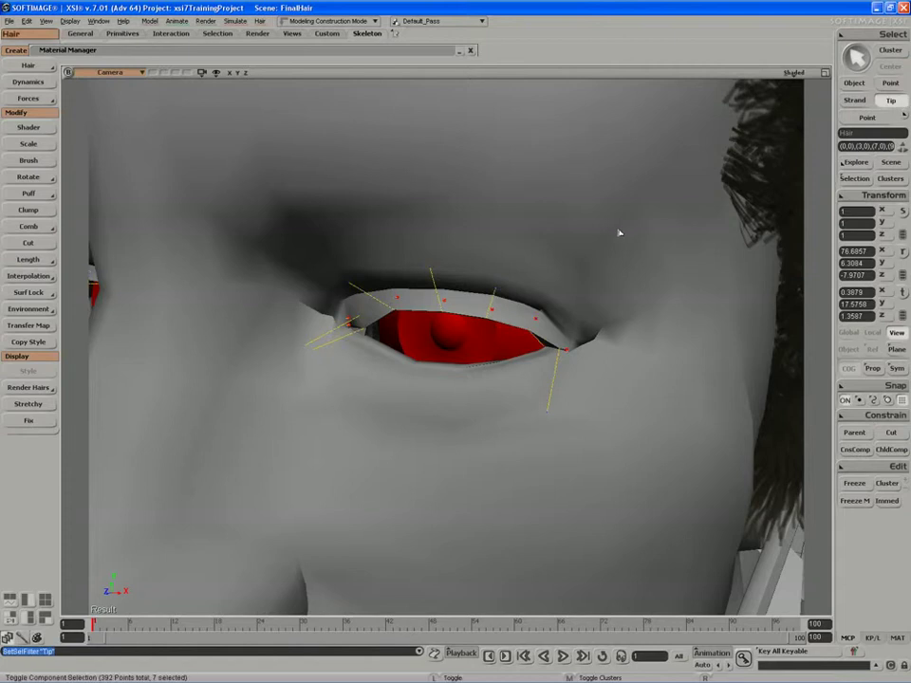
pyautogui.click(824, 72)
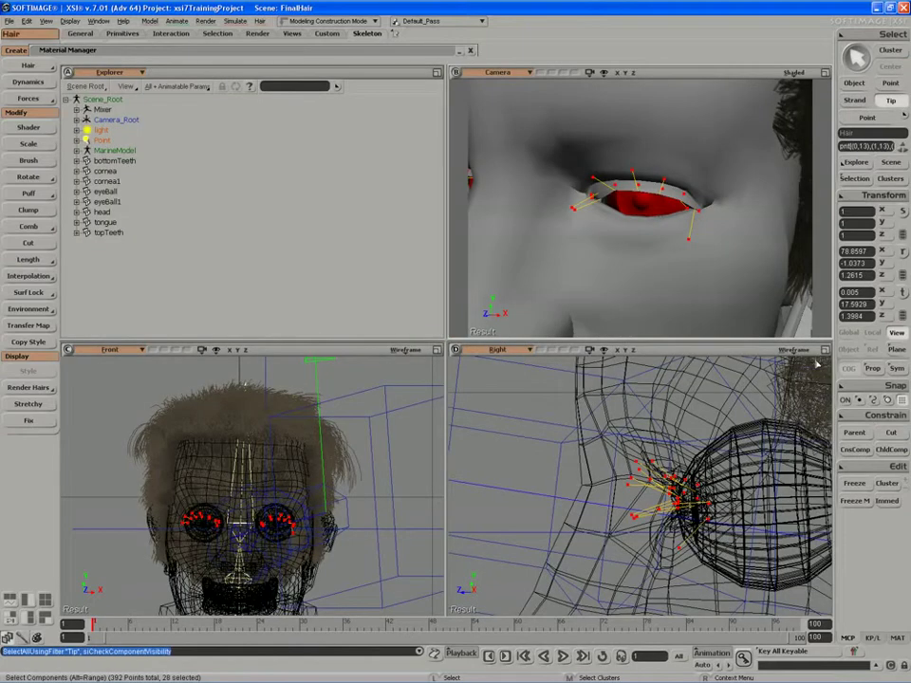
pyautogui.click(823, 351)
pyautogui.press('s')
pyautogui.press('v')
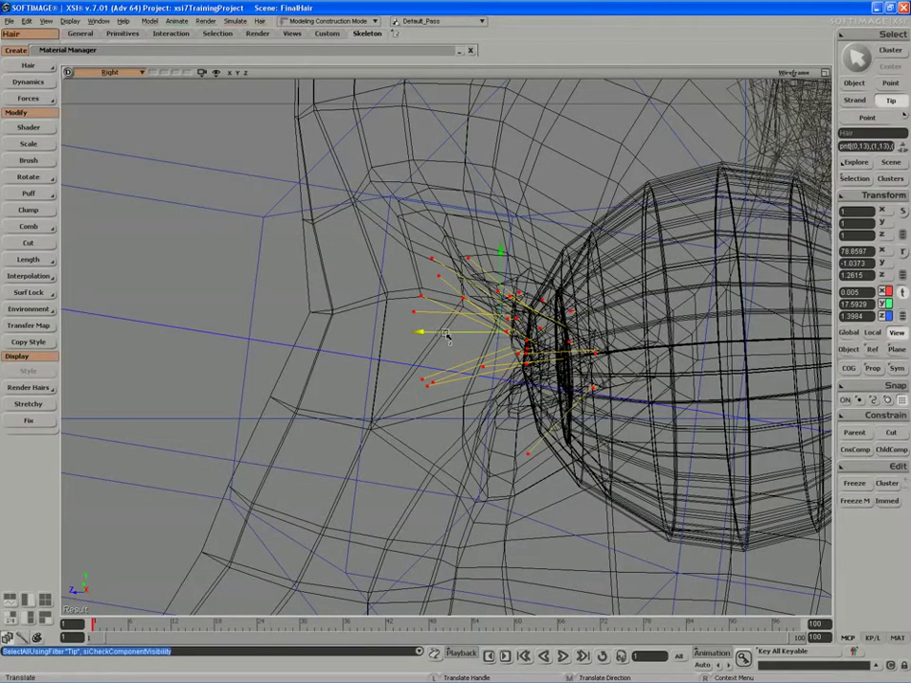
pyautogui.moveTo(446, 333); pyautogui.dragTo(2, 309)
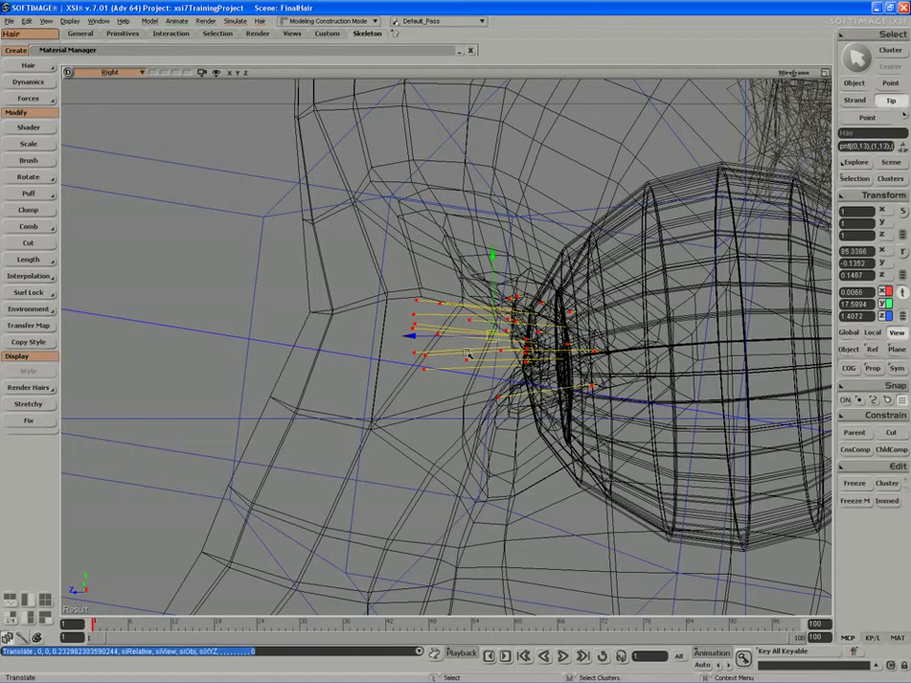
pyautogui.moveTo(482, 337); pyautogui.dragTo(15, 335)
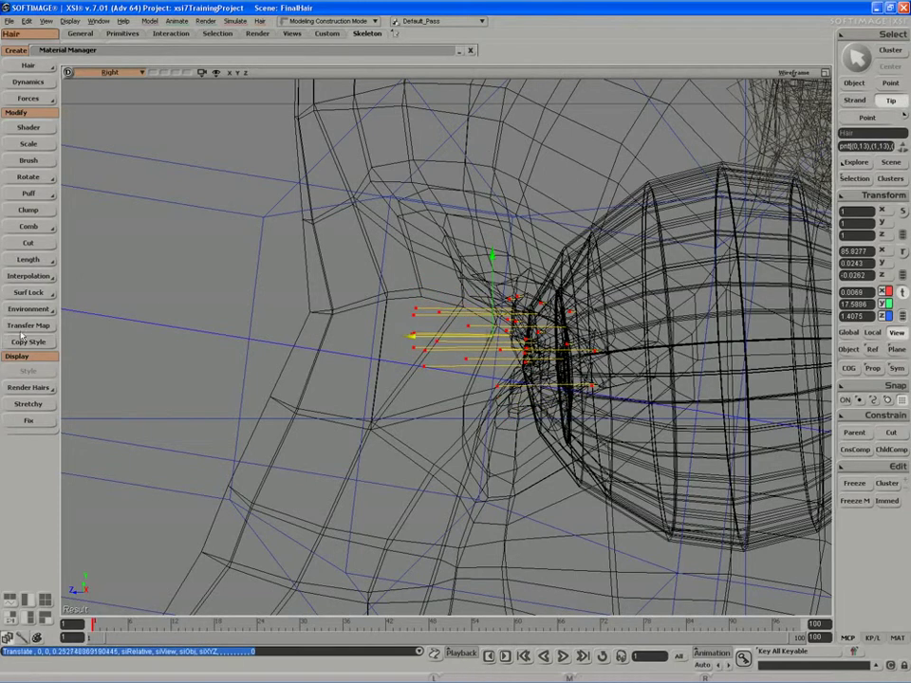
# Select only the tips of the long lash guide hairs and scale those hairs down to a shorter length.
pyautogui.press('s')
pyautogui.moveTo(420, 402); pyautogui.dragTo(361, 353)
pyautogui.press('space')
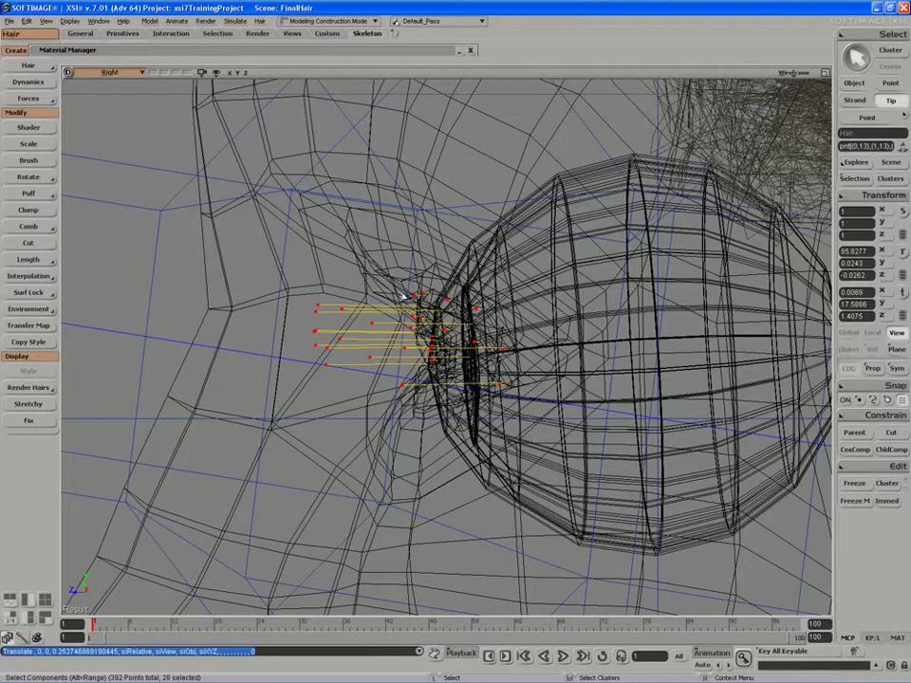
pyautogui.moveTo(403, 294); pyautogui.dragTo(284, 425)
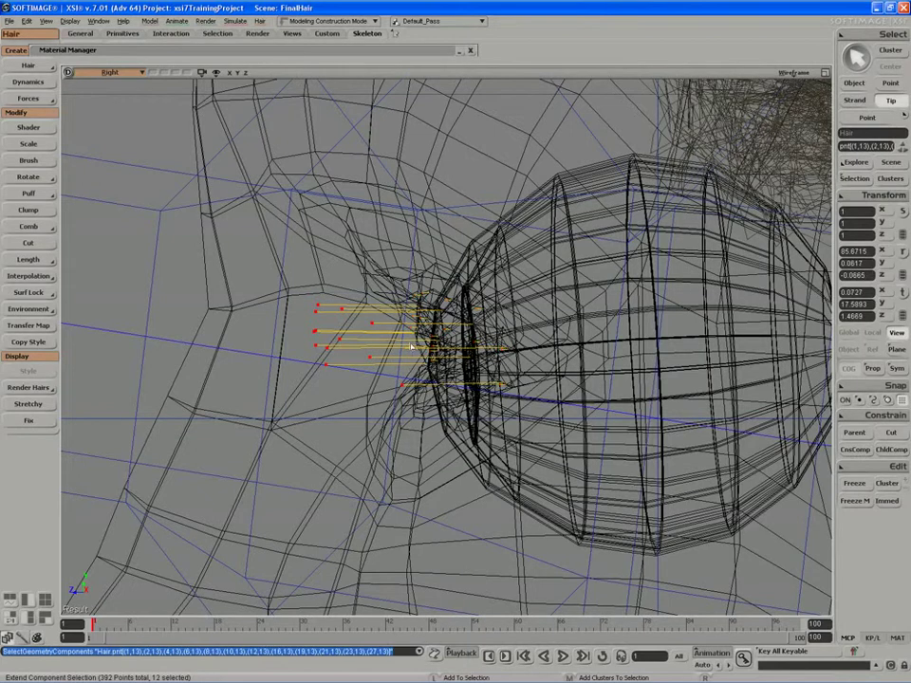
pyautogui.keyDown('shift'); pyautogui.moveTo(410, 345); pyautogui.dragTo(376, 390); pyautogui.keyUp('shift')
pyautogui.click(35, 146)
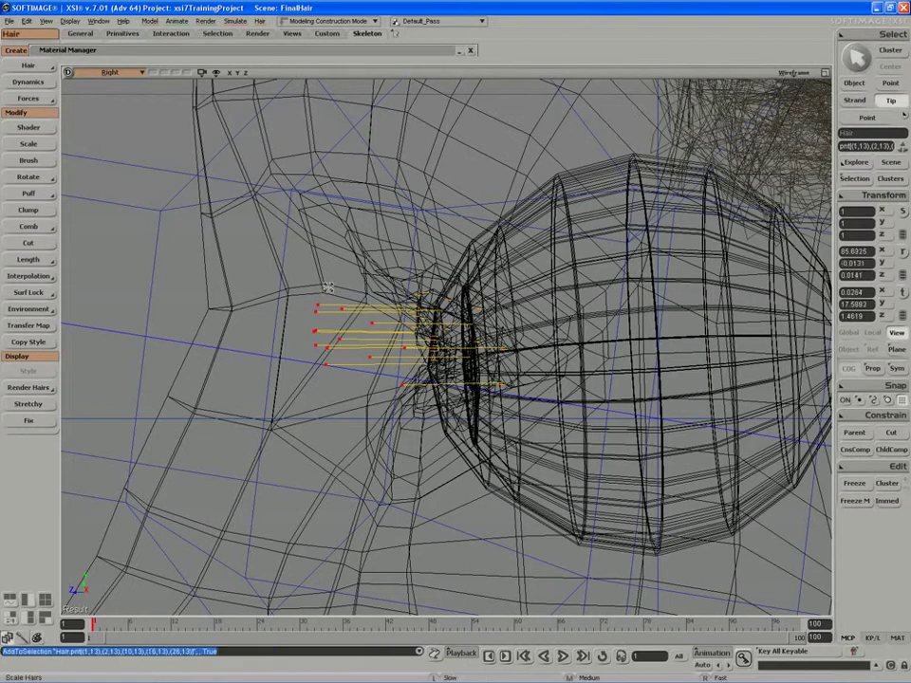
pyautogui.moveTo(328, 287); pyautogui.dragTo(228, 294)
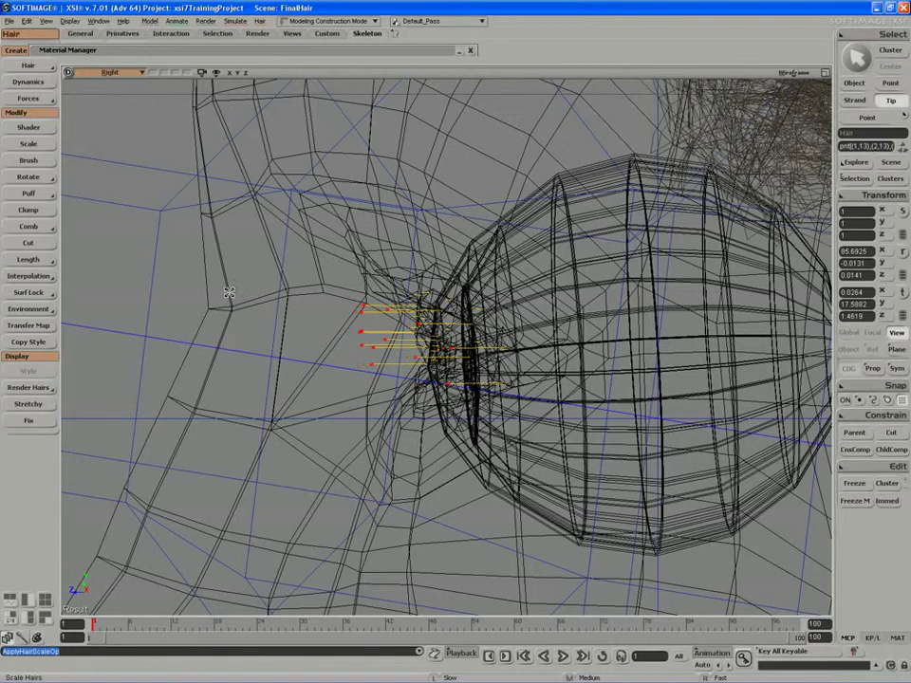
# Select all the guide hair tips again and move them upward in the Right view to curl the lashes.
pyautogui.hotkey('ctrl', 'a')
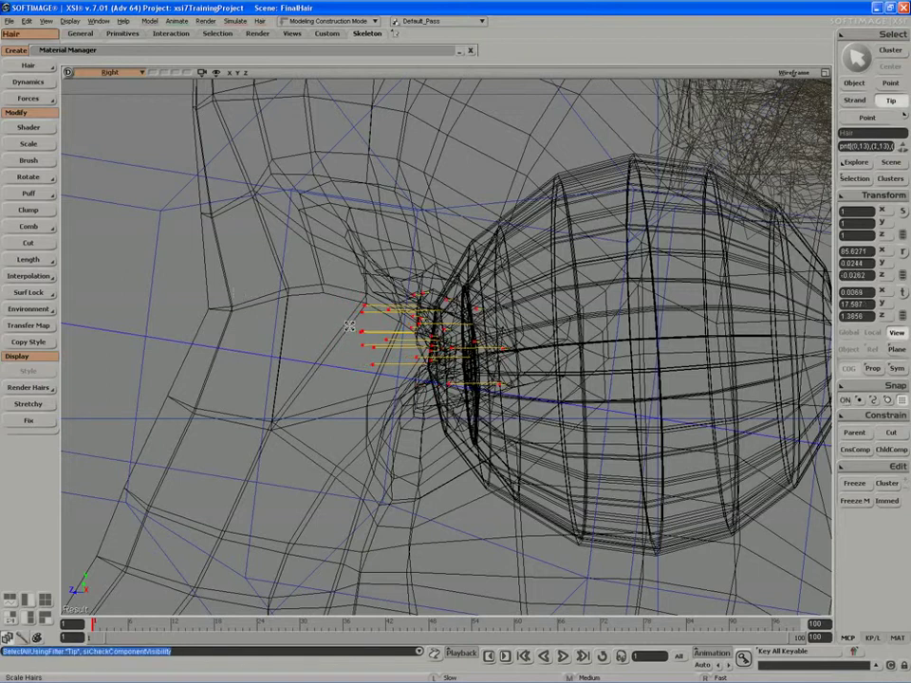
pyautogui.press('c')
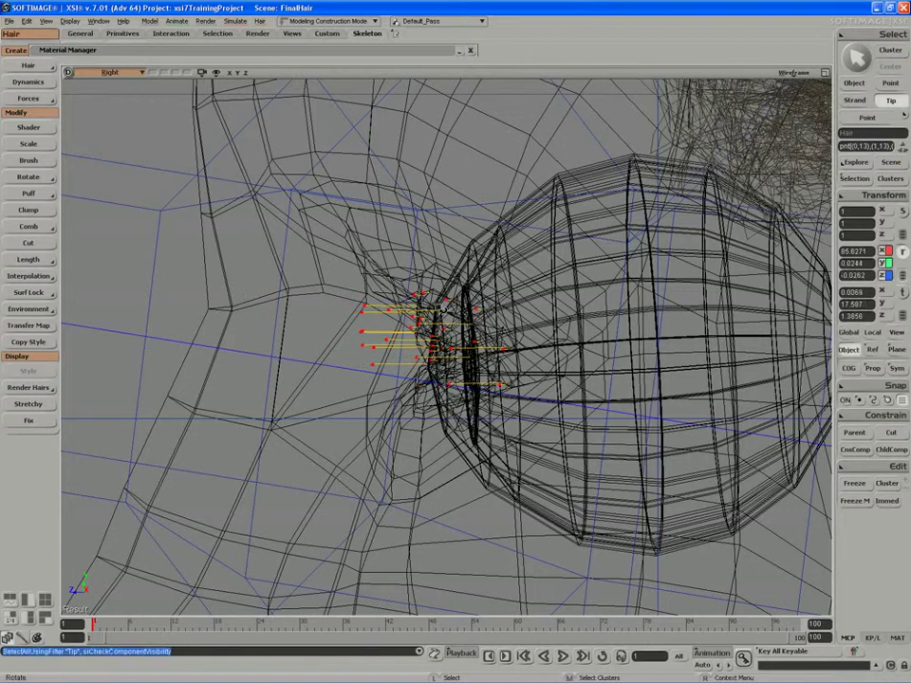
pyautogui.scroll(-3, 343, 242)
pyautogui.click(896, 333)
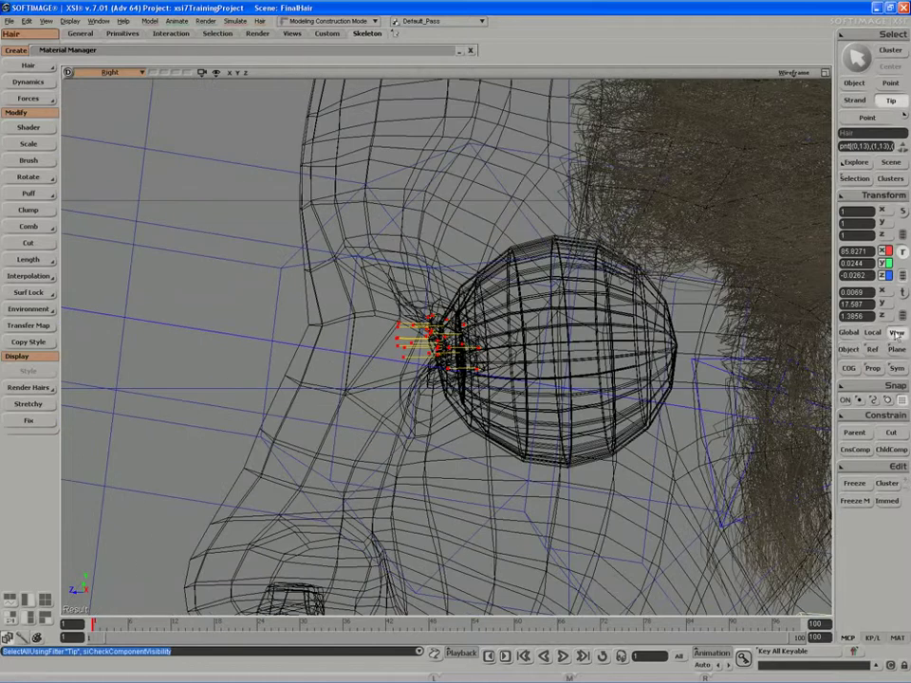
pyautogui.press('space')
pyautogui.press('v')
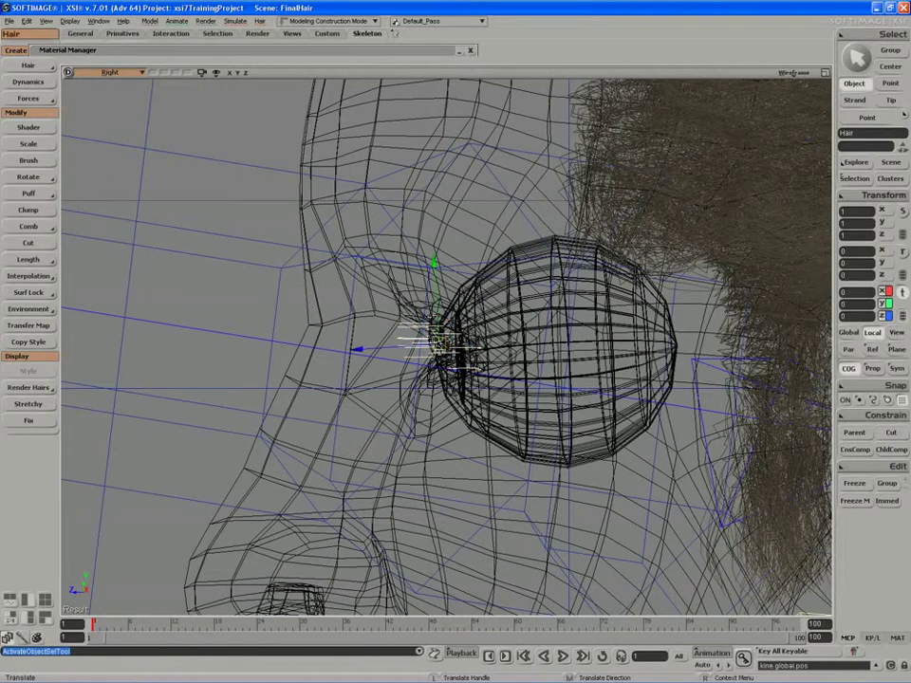
pyautogui.press('t')
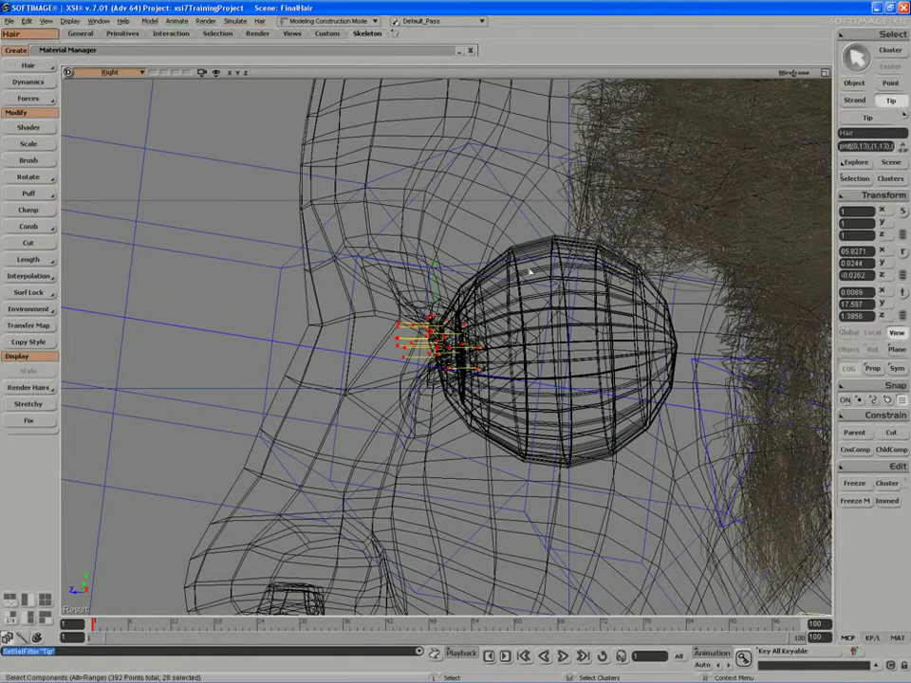
pyautogui.scroll(3, 409, 295)
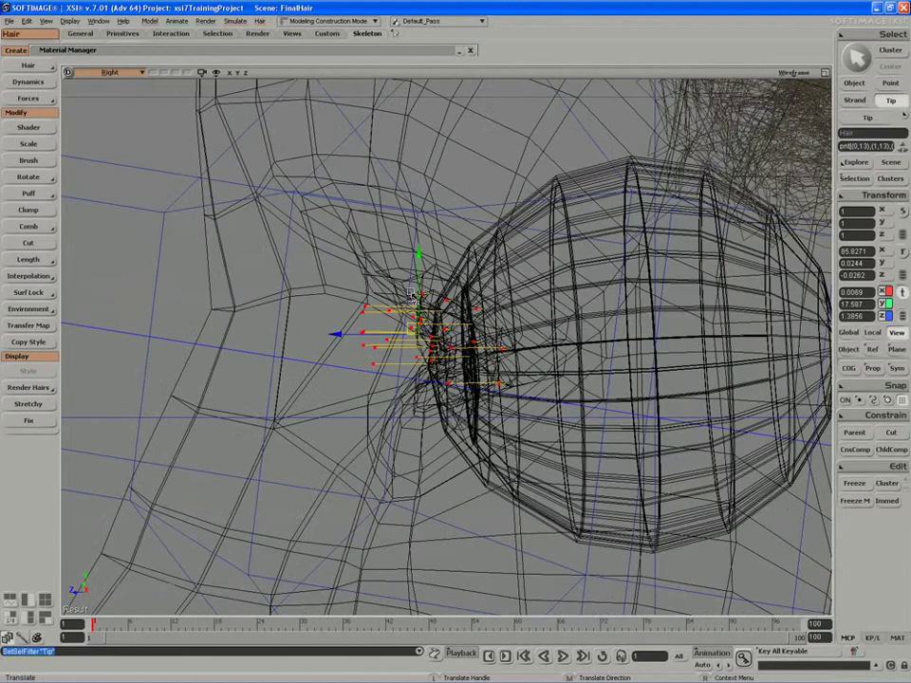
pyautogui.moveTo(411, 293); pyautogui.dragTo(422, 273)
pyautogui.press('space')
pyautogui.press('v')
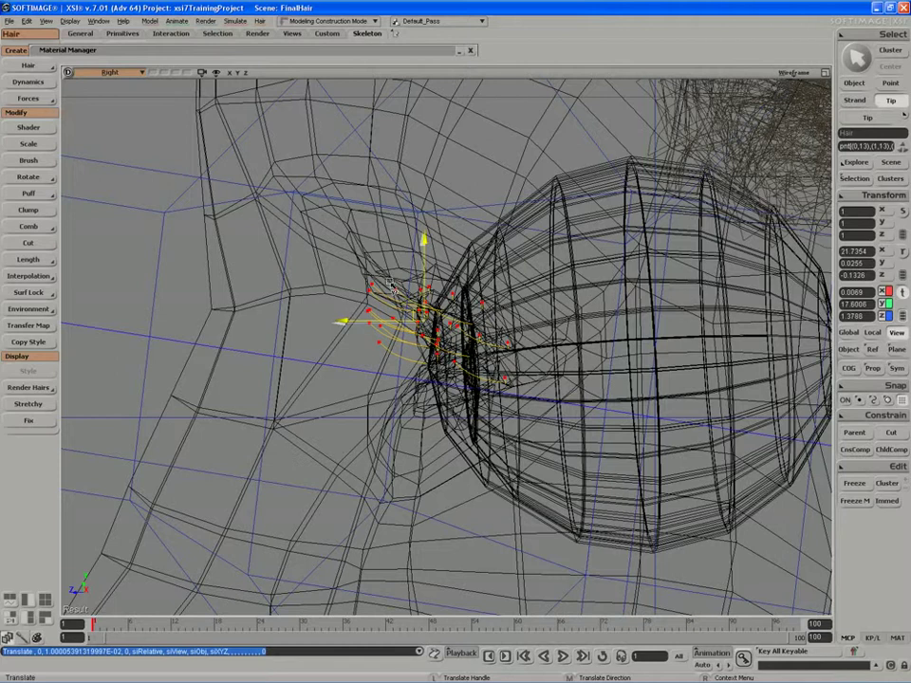
pyautogui.moveTo(389, 285)
pyautogui.mouseDown()
pyautogui.moveTo(393, 299)
pyautogui.moveTo(387, 293)
pyautogui.moveTo(374, 305)
pyautogui.moveTo(478, 420)
pyautogui.moveTo(417, 343)
pyautogui.moveTo(390, 287)
pyautogui.mouseUp()
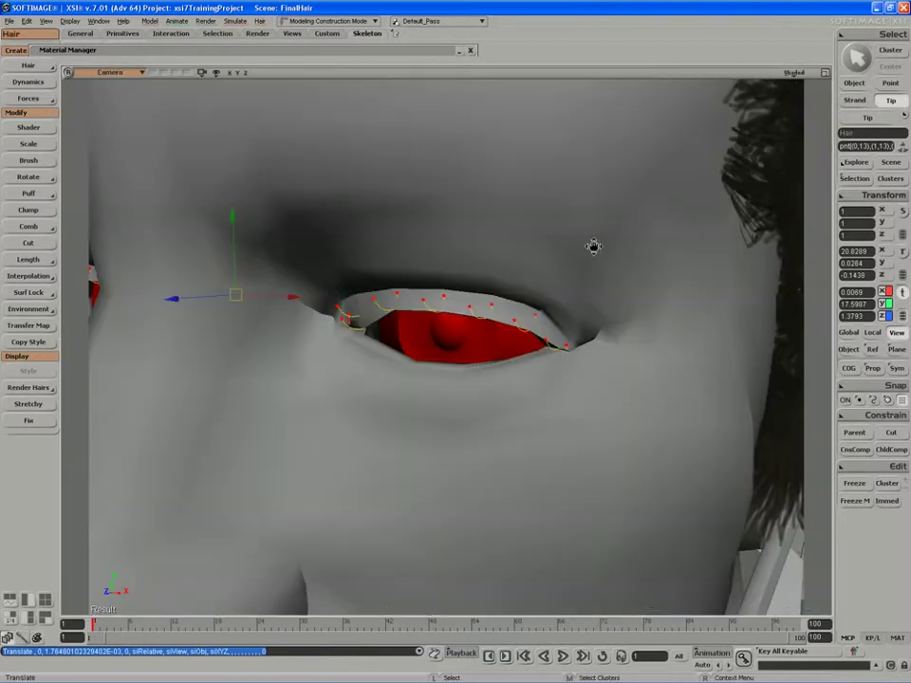
# Tweak the tip of the lash guide hair at the left eye's outer corner so it angles outward.
pyautogui.moveTo(593, 246)
pyautogui.mouseDown()
pyautogui.moveTo(600, 238)
pyautogui.moveTo(585, 229)
pyautogui.moveTo(584, 239)
pyautogui.mouseUp()
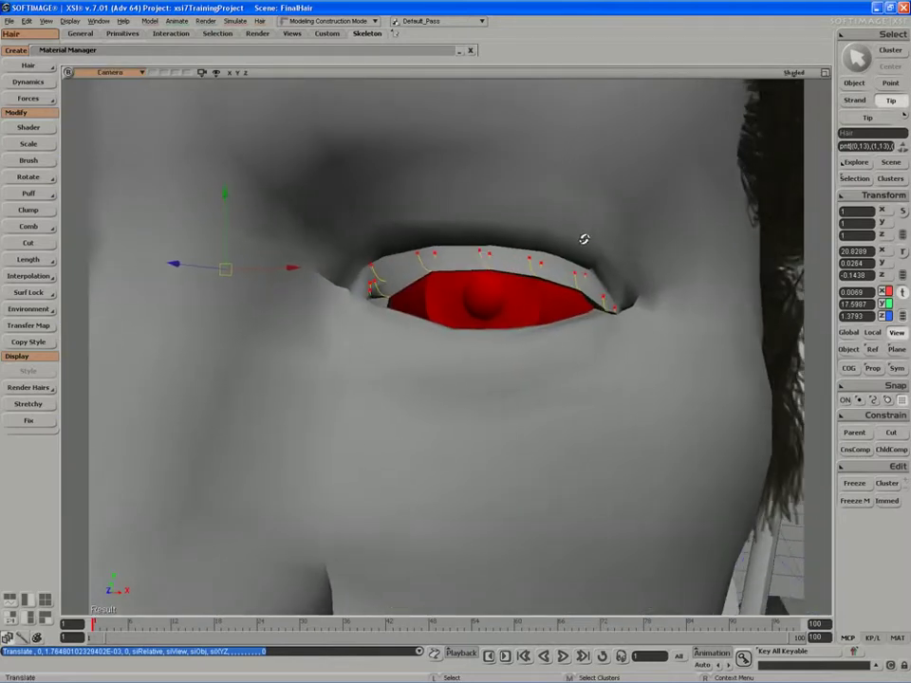
pyautogui.press('space')
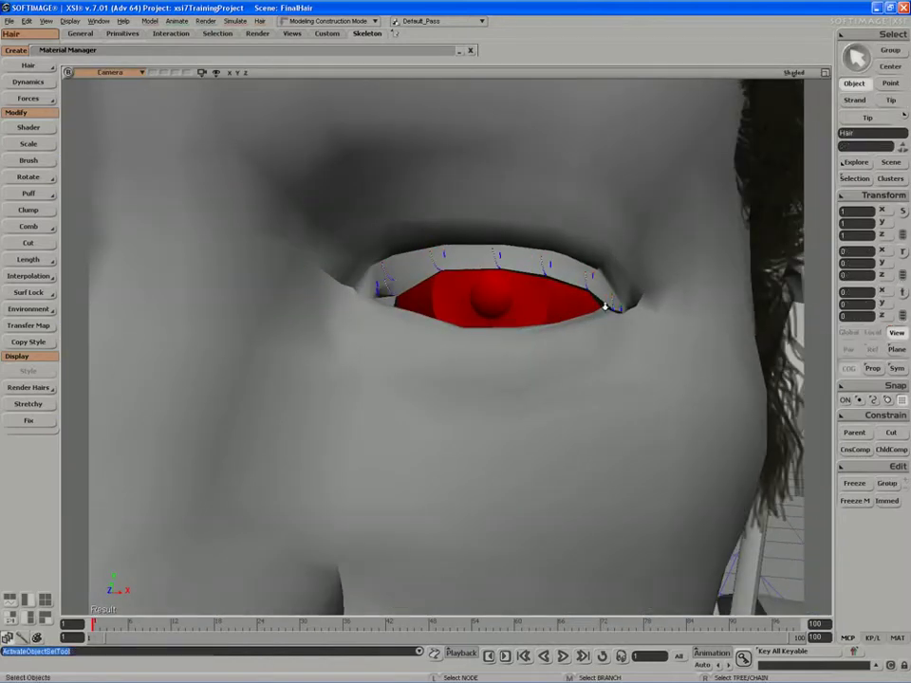
pyautogui.moveTo(606, 305); pyautogui.dragTo(518, 333, button='middle')
pyautogui.moveTo(518, 333); pyautogui.dragTo(642, 293)
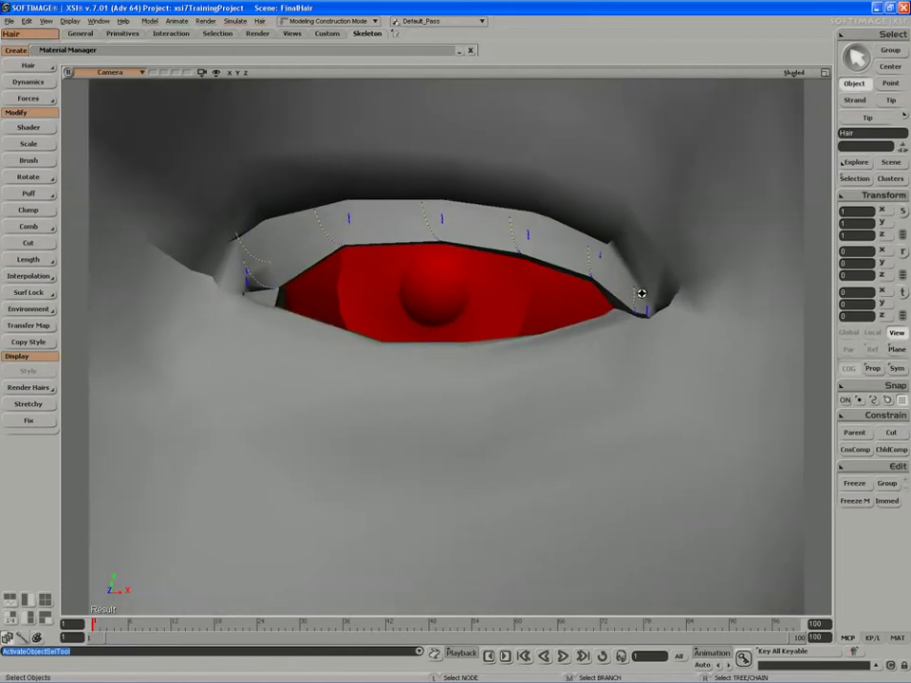
pyautogui.press('m')
pyautogui.click(634, 287)
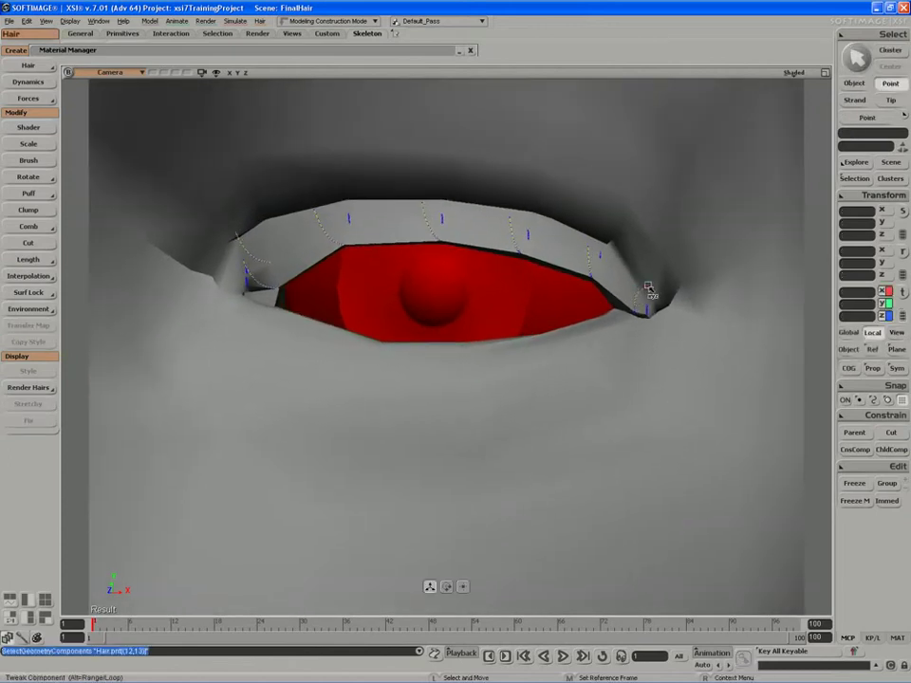
pyautogui.click(342, 275)
# Tweak the tip of the lower guide hair at the left eye's inner corner so it angles toward the nose.
pyautogui.press('s')
pyautogui.moveTo(292, 276); pyautogui.dragTo(300, 272, button='right')
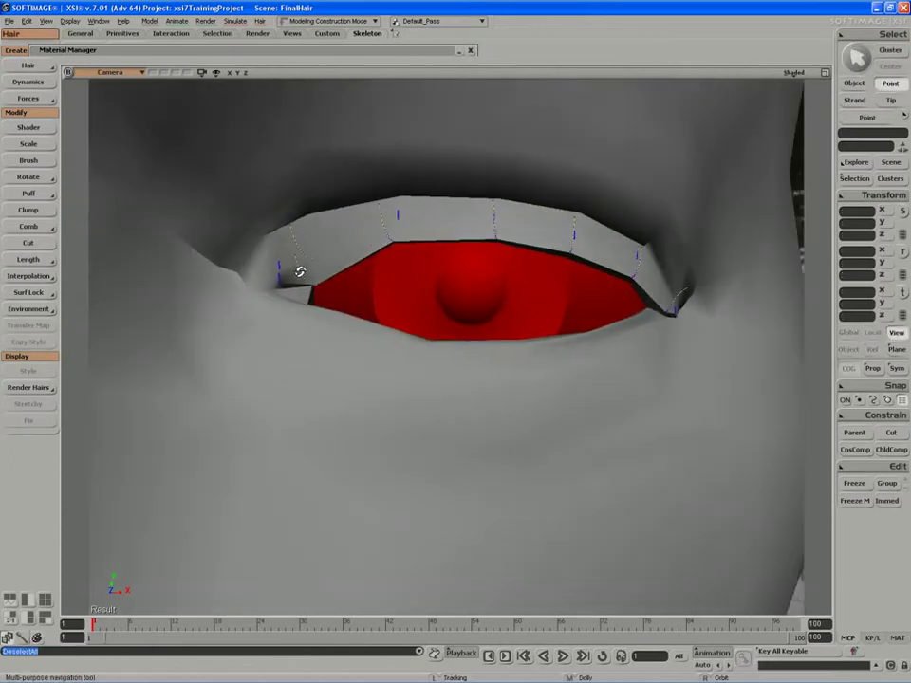
pyautogui.press('m')
pyautogui.click(296, 262)
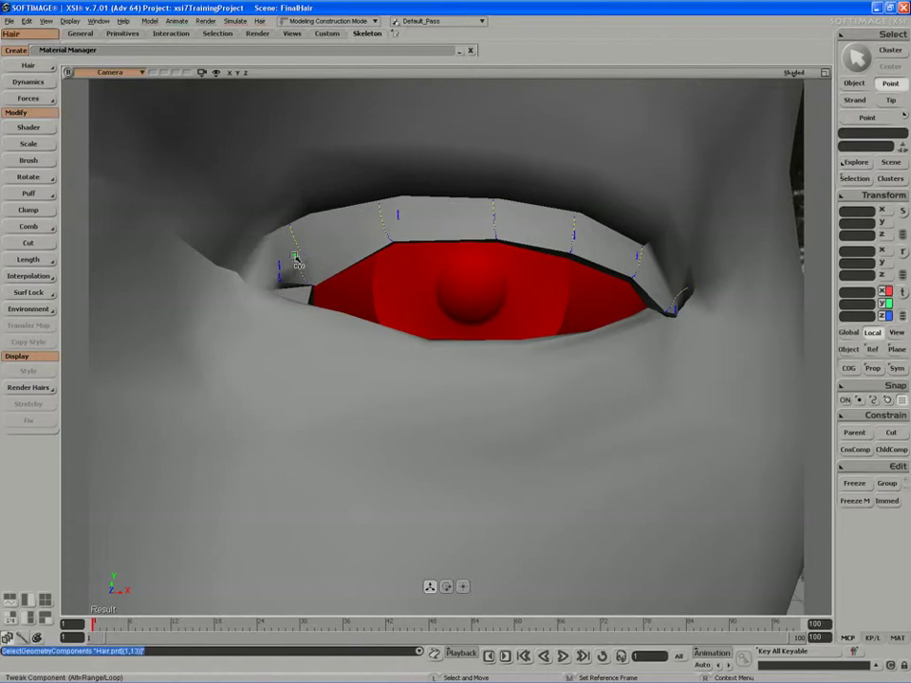
pyautogui.click(295, 236)
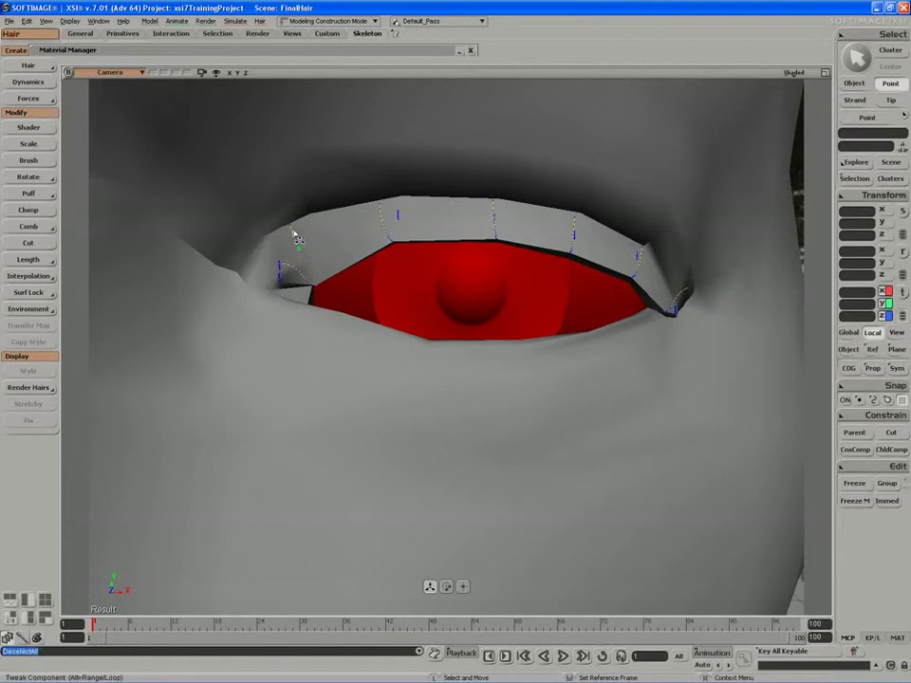
pyautogui.press('s')
pyautogui.moveTo(331, 266); pyautogui.dragTo(320, 272, button='right')
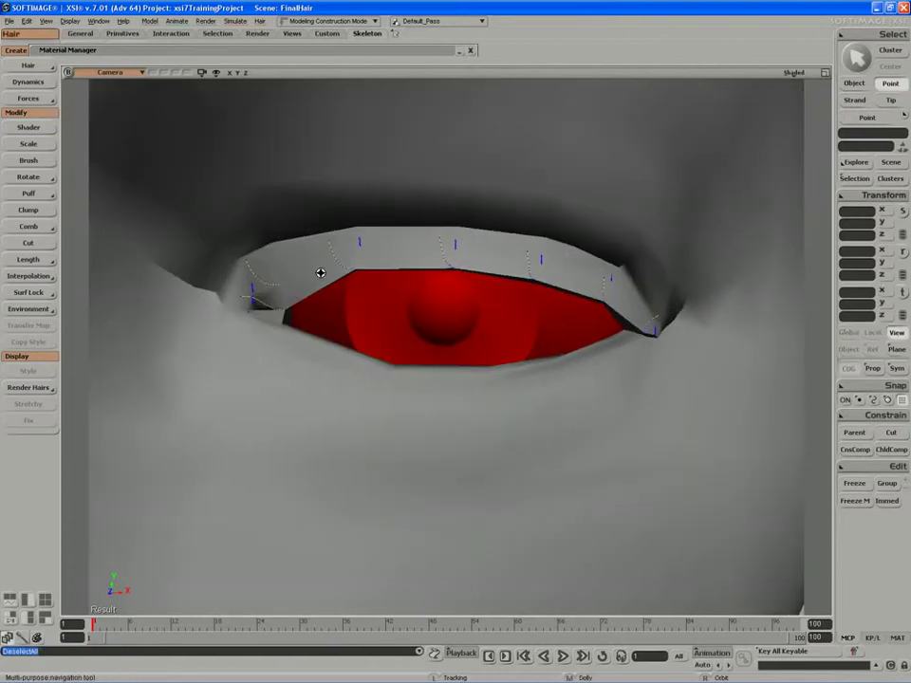
# Select the root points of the upper guide hair at the left eye's inner corner and cut it to its root.
pyautogui.press('t')
pyautogui.click(272, 288)
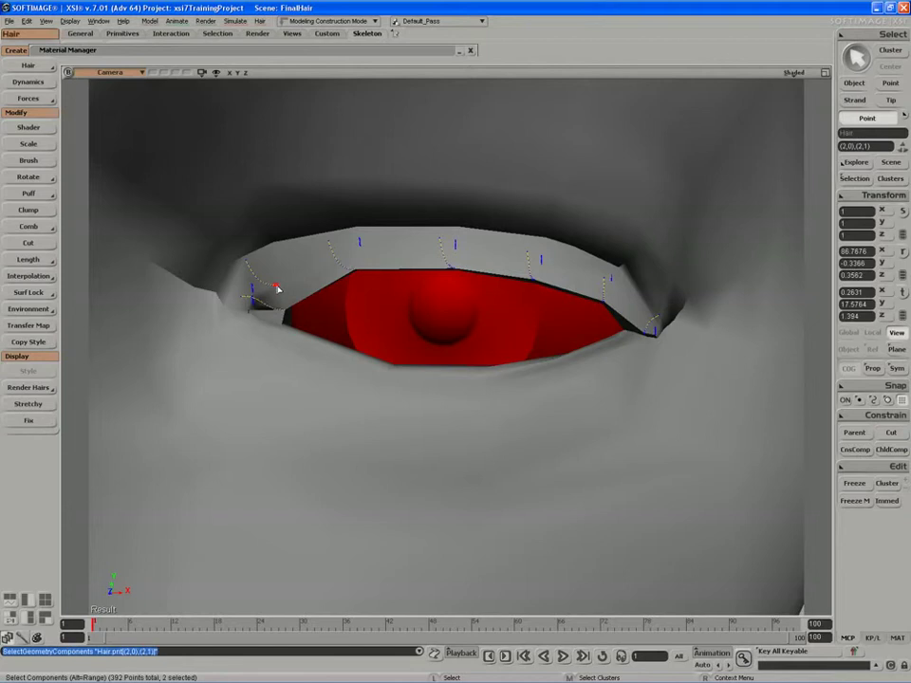
pyautogui.click(32, 244)
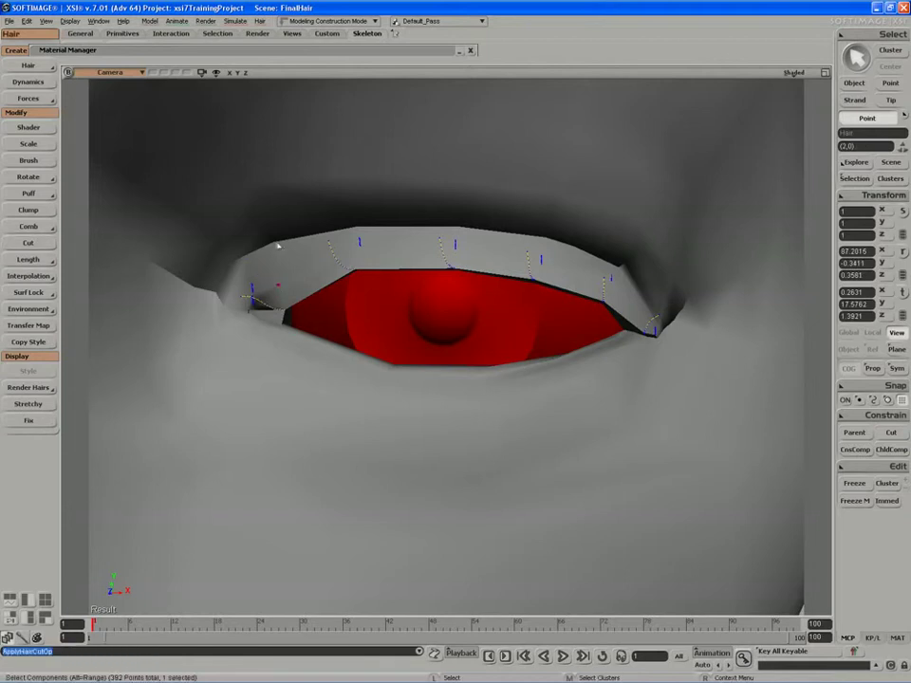
# Spread the left eye's lashes by moving the tip second from the outer corner outward and the innermost upper-lid tip toward the nose.
pyautogui.click(354, 254)
pyautogui.press('m')
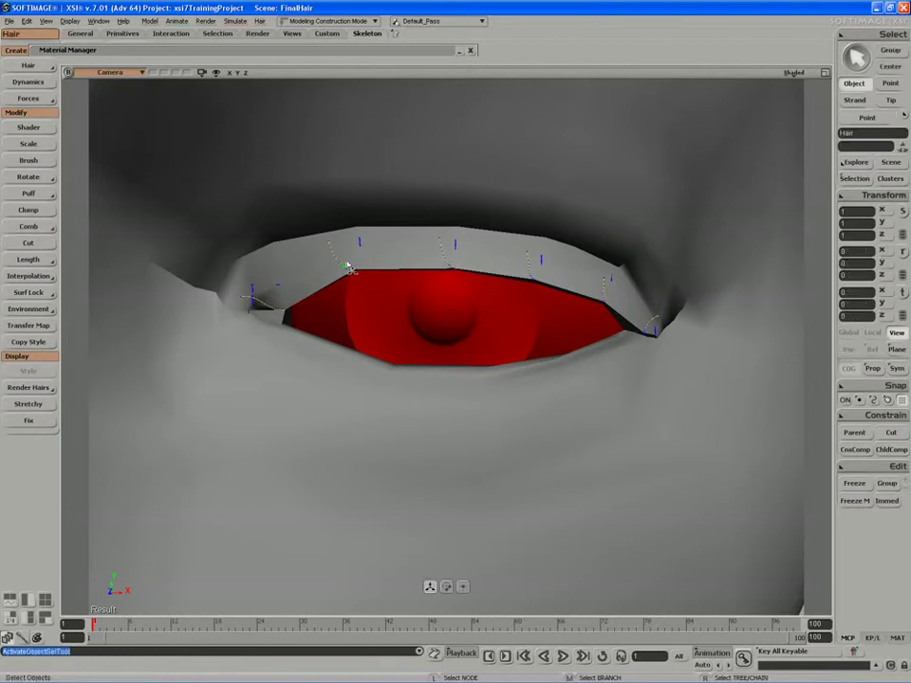
pyautogui.press('s')
pyautogui.moveTo(358, 272); pyautogui.dragTo(354, 271, button='right')
pyautogui.press('m')
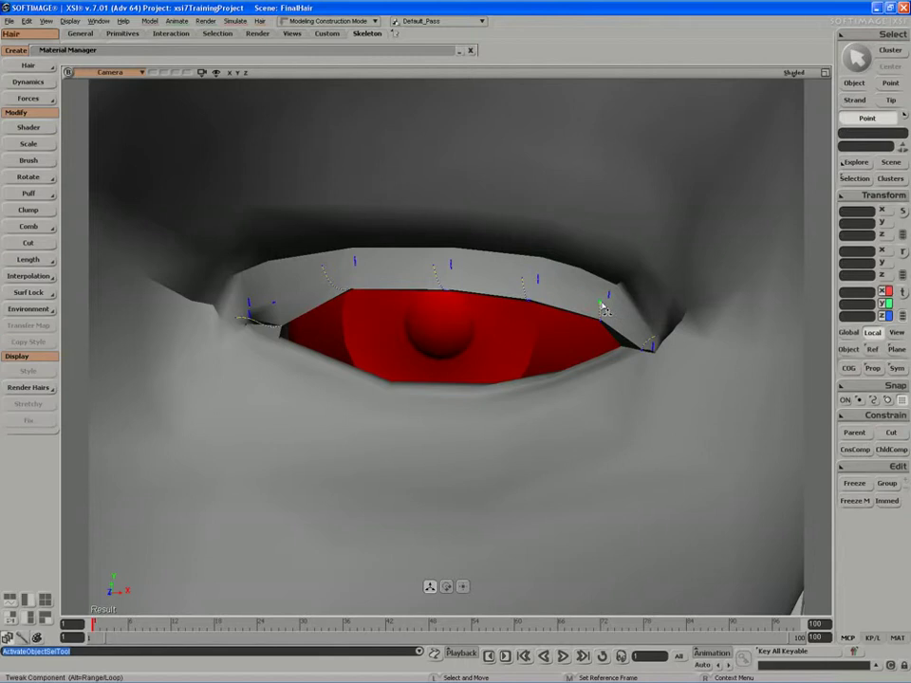
pyautogui.click(608, 303)
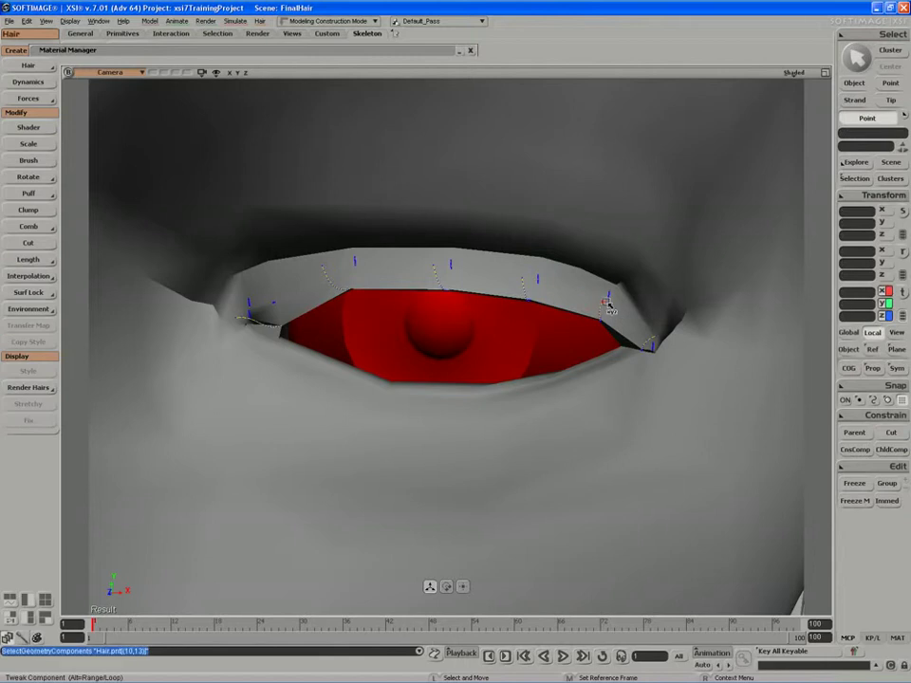
pyautogui.click(322, 271)
pyautogui.click(410, 291)
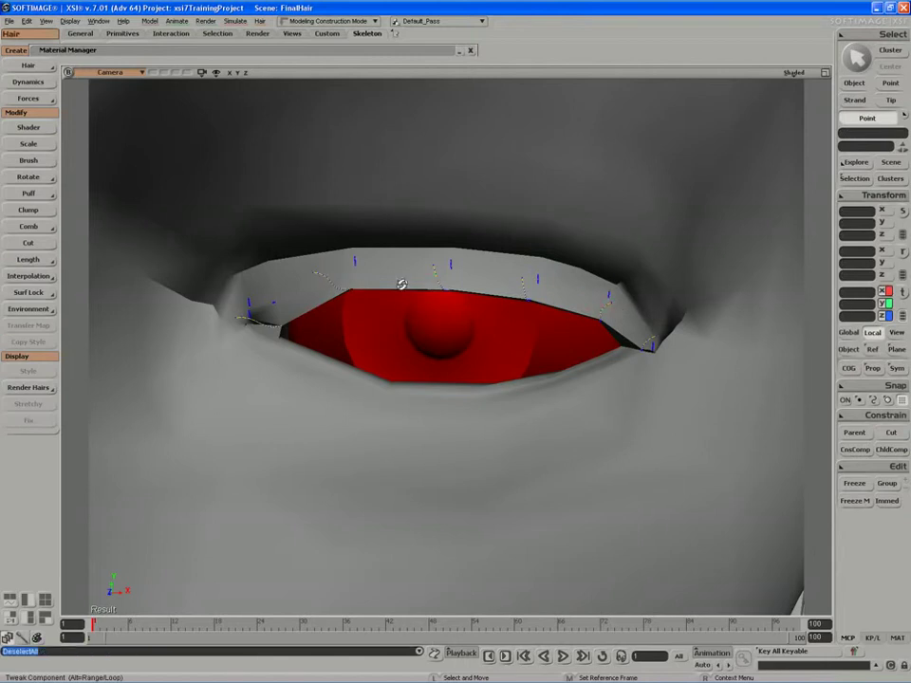
# Fan out the right eye's corner lashes by tweaking the inner guide hair's tip toward the nose and the two outermost tips outward.
pyautogui.press('s')
pyautogui.moveTo(324, 352); pyautogui.dragTo(338, 353, button='right')
pyautogui.moveTo(338, 353); pyautogui.dragTo(324, 305, button='middle')
pyautogui.moveTo(370, 308); pyautogui.dragTo(417, 309)
pyautogui.moveTo(411, 311); pyautogui.dragTo(352, 351, button='middle')
pyautogui.press('m')
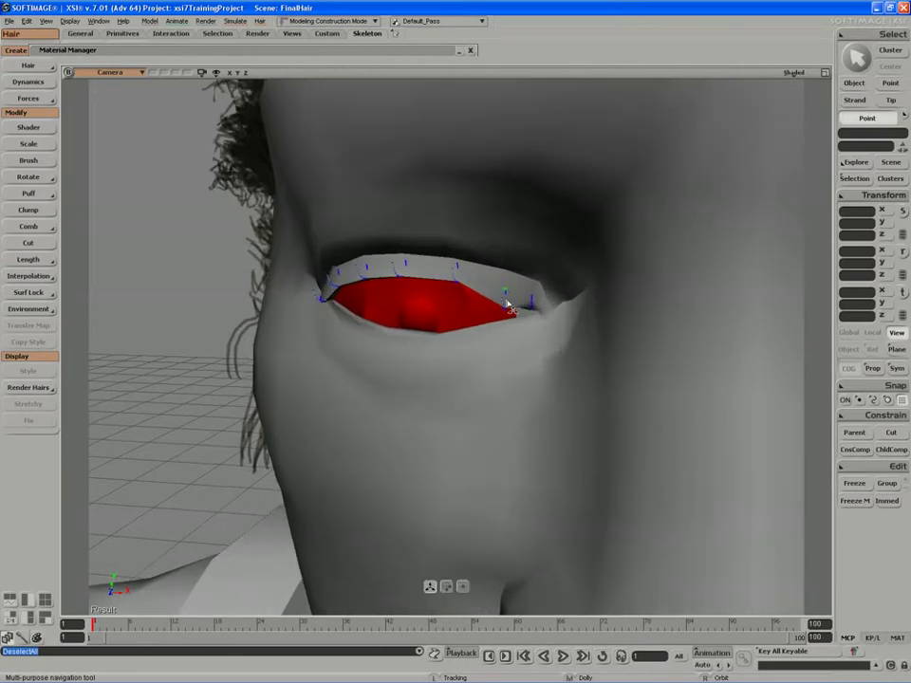
pyautogui.click(508, 300)
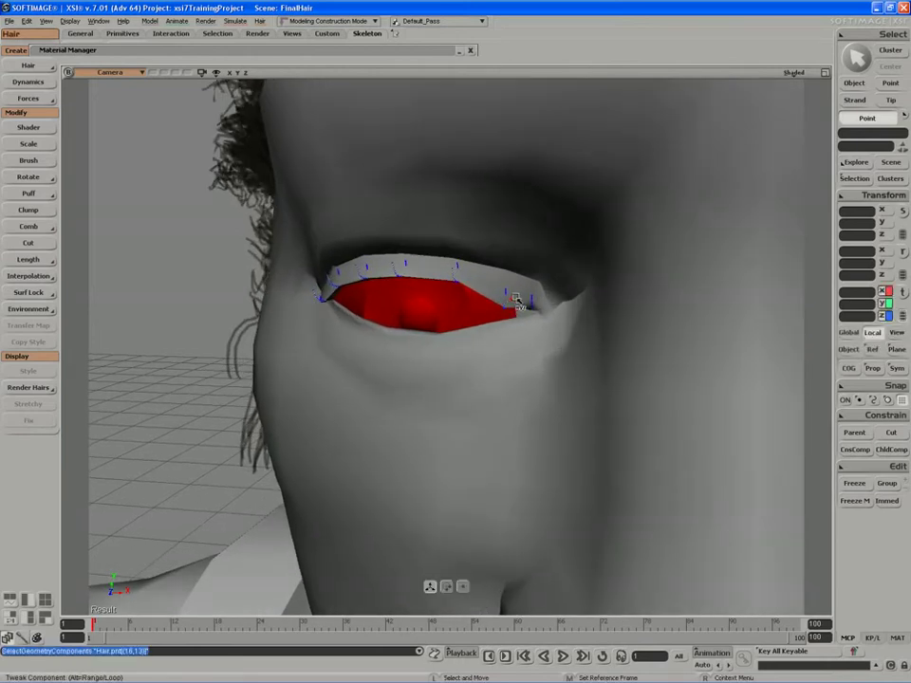
pyautogui.click(311, 293)
pyautogui.moveTo(303, 295); pyautogui.dragTo(306, 295)
pyautogui.click(323, 281)
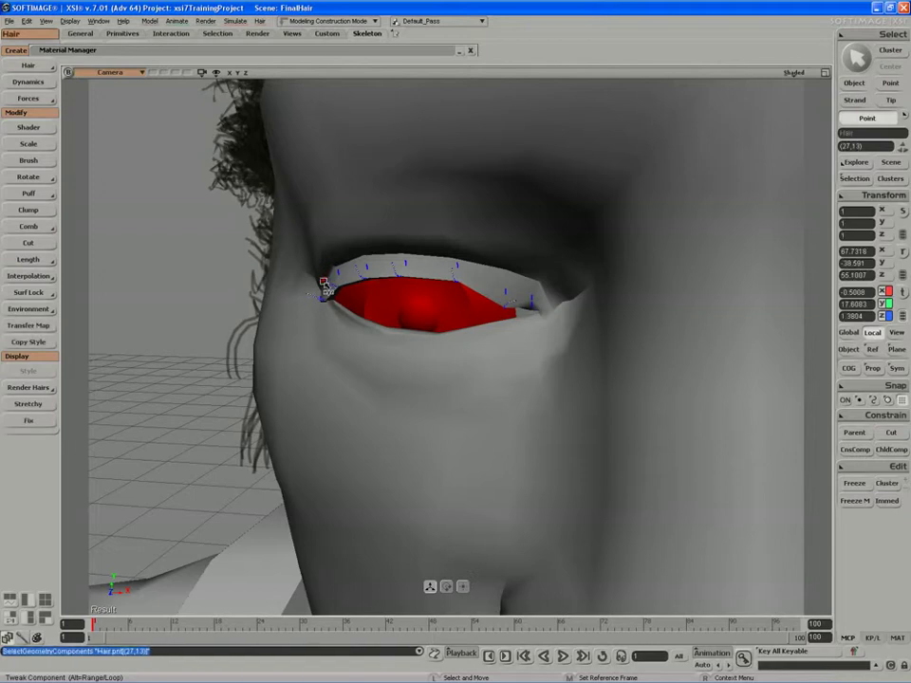
# Spread the right eye's upper-lid lashes by moving the tip nearer the nose inward and the tip third from the outer corner outward.
pyautogui.moveTo(443, 291); pyautogui.dragTo(450, 294)
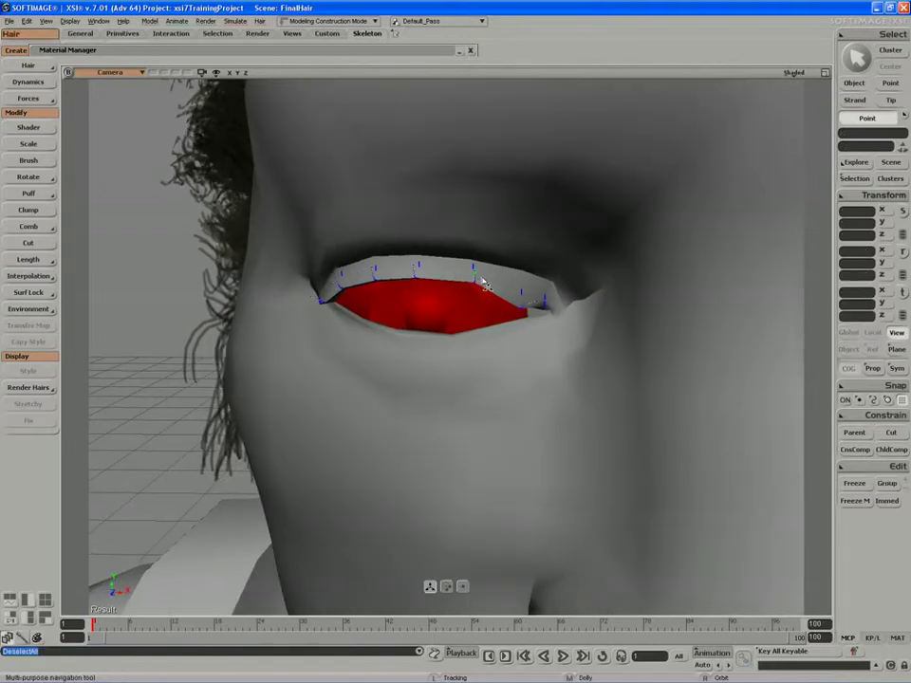
pyautogui.click(477, 271)
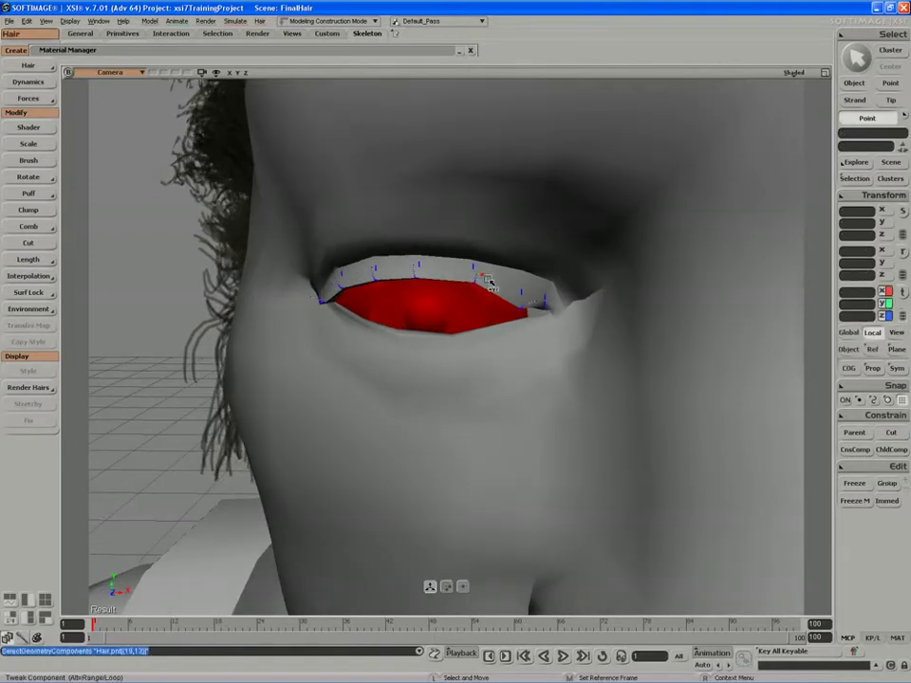
pyautogui.click(385, 278)
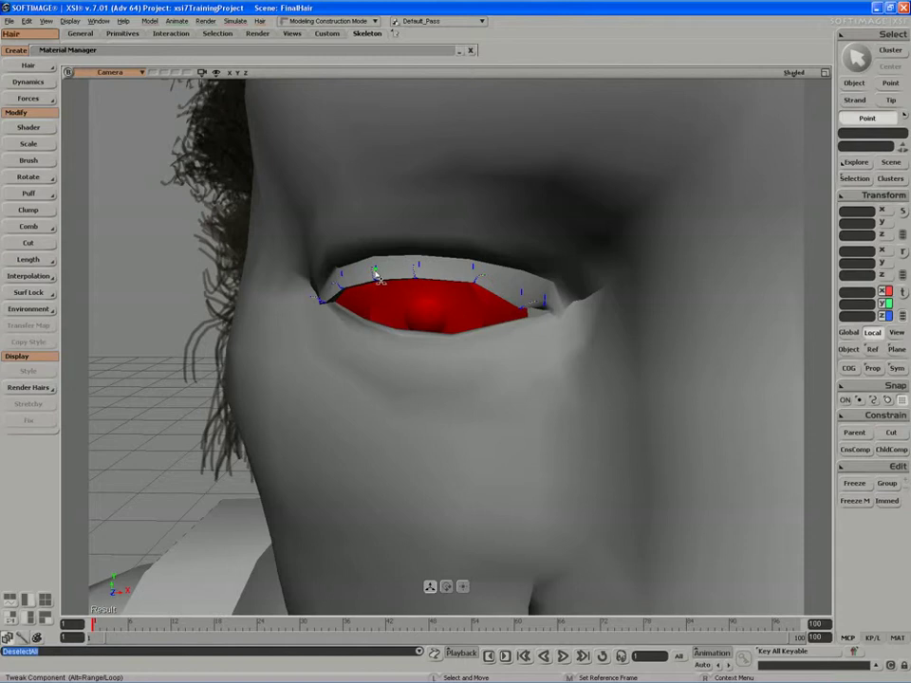
pyautogui.click(370, 270)
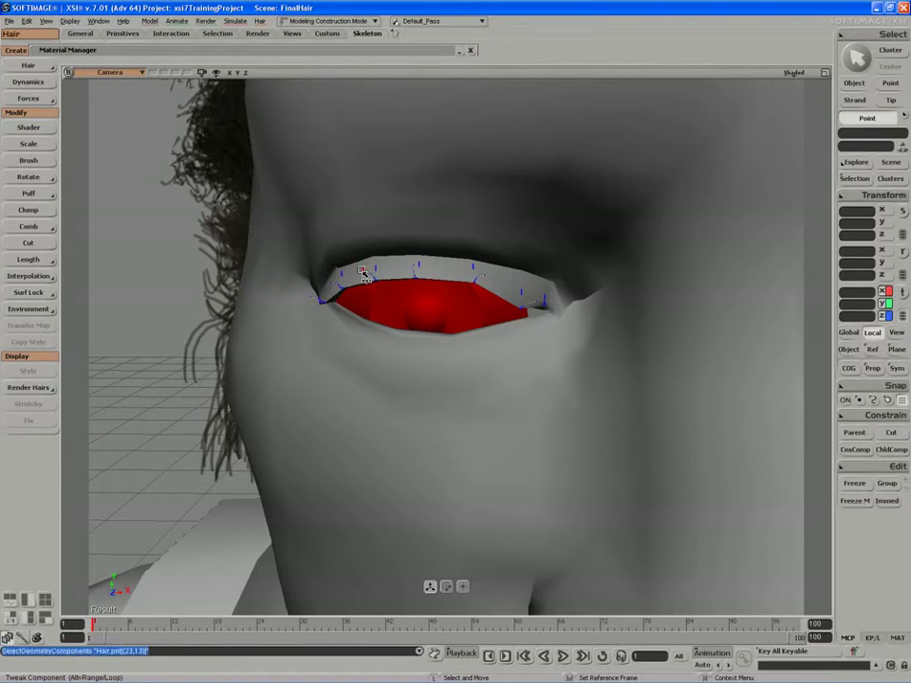
# Return to object selection and freeze the eyelash hair's modeling operations.
pyautogui.moveTo(378, 301); pyautogui.dragTo(403, 272, button='middle')
pyautogui.moveTo(393, 271); pyautogui.dragTo(349, 273)
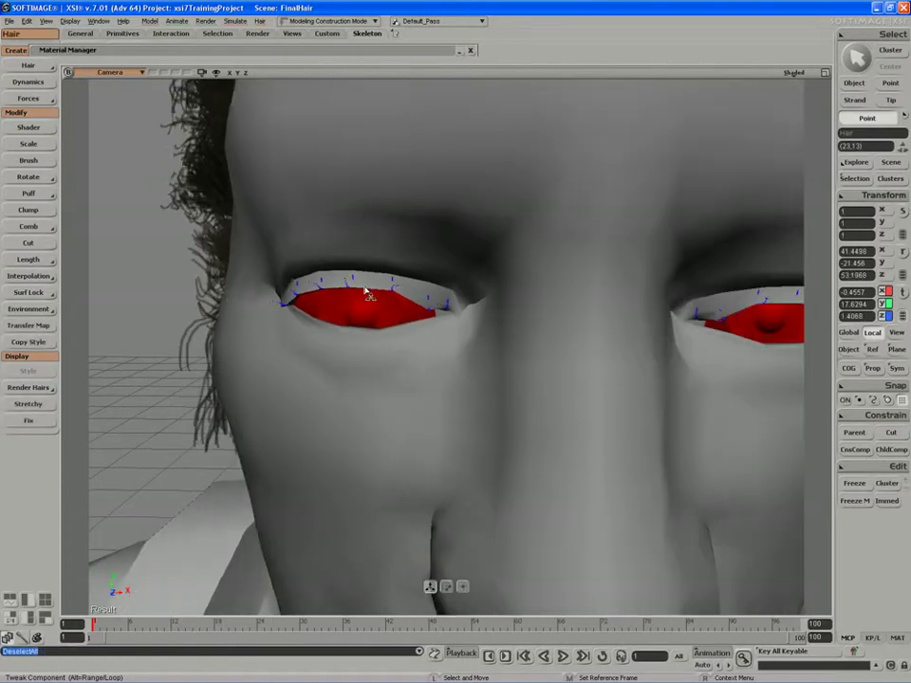
pyautogui.press('space')
pyautogui.click(851, 501)
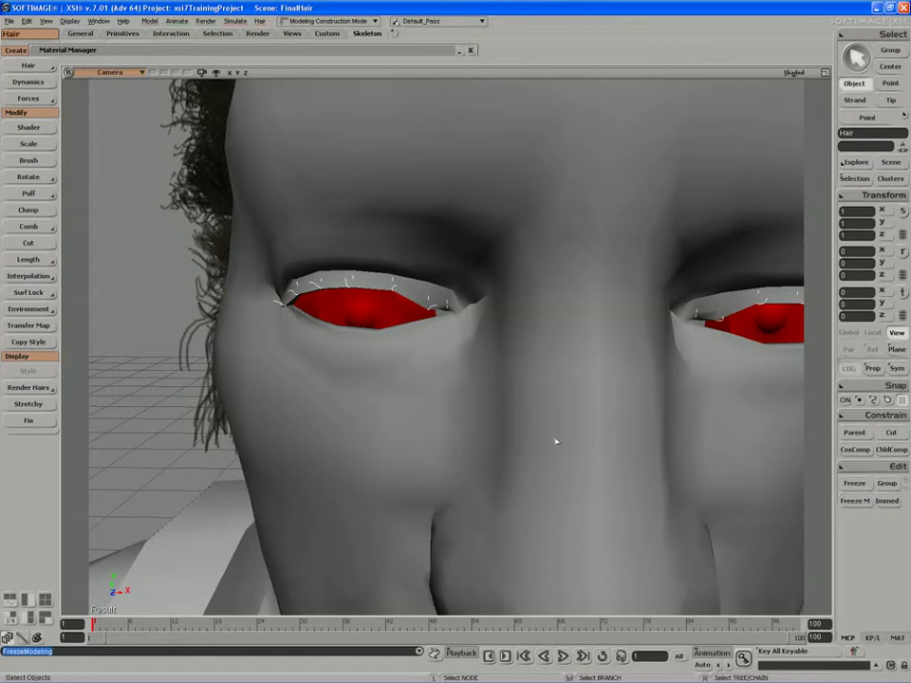
# Open the eyelash hair's properties, switch its display type to Render Hairs and set the displayed render hairs to 100%.
pyautogui.press('s')
pyautogui.moveTo(528, 429); pyautogui.dragTo(489, 426)
pyautogui.moveTo(488, 426); pyautogui.dragTo(502, 407, button='right')
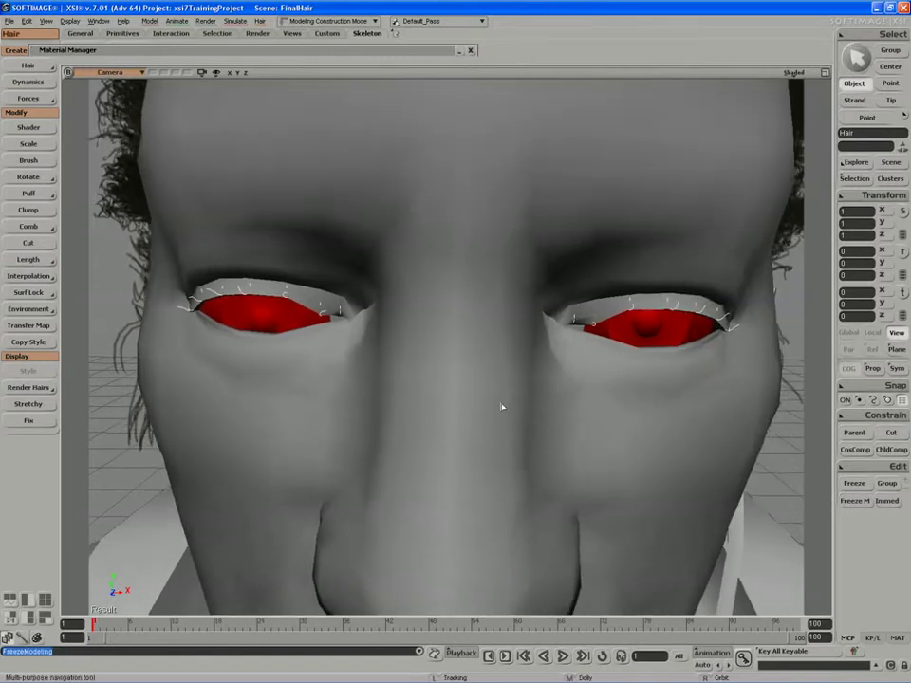
pyautogui.press('Return')
pyautogui.moveTo(179, 114); pyautogui.dragTo(137, 109)
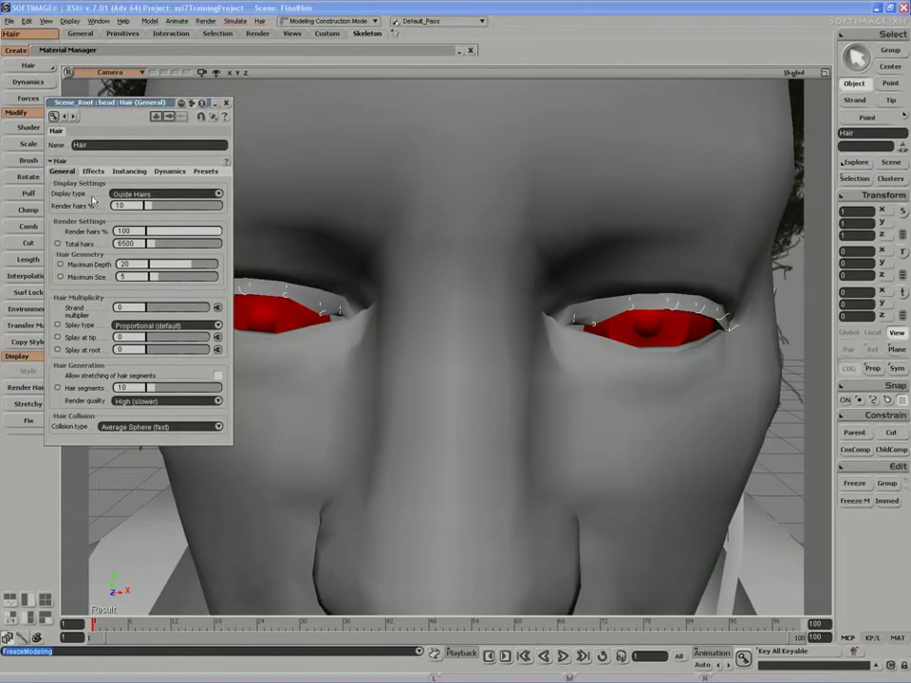
pyautogui.click(166, 194)
pyautogui.click(142, 201)
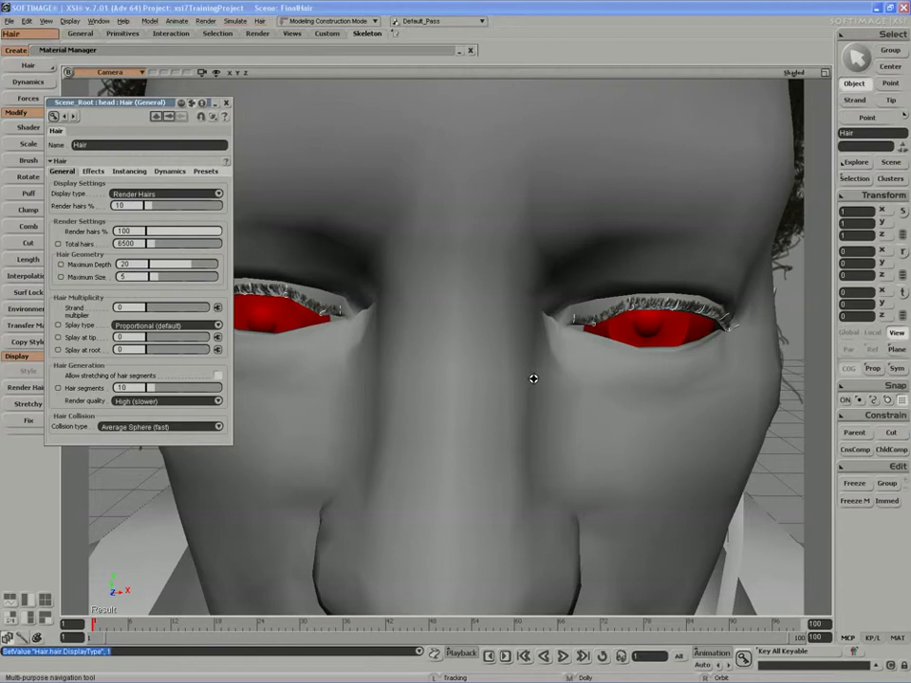
pyautogui.moveTo(532, 378); pyautogui.dragTo(512, 305, button='right')
pyautogui.moveTo(154, 205); pyautogui.dragTo(264, 258)
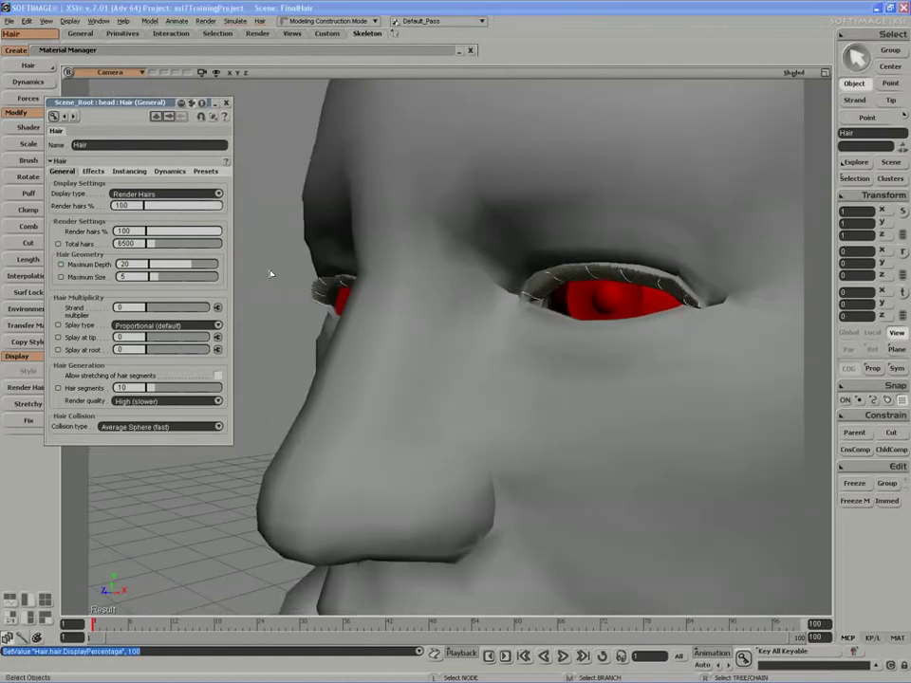
# Set the eyelashes' total hairs to 400 and inspect the density on both eyes.
pyautogui.press('s')
pyautogui.moveTo(301, 265); pyautogui.dragTo(242, 271, button='right')
pyautogui.doubleClick(127, 243)
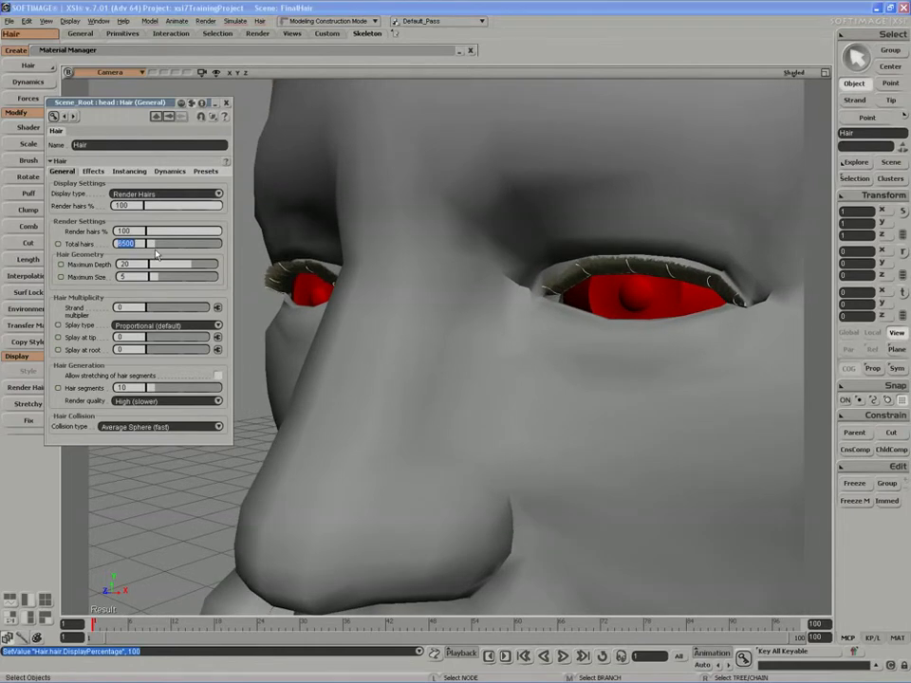
pyautogui.press('Return')
pyautogui.press('s')
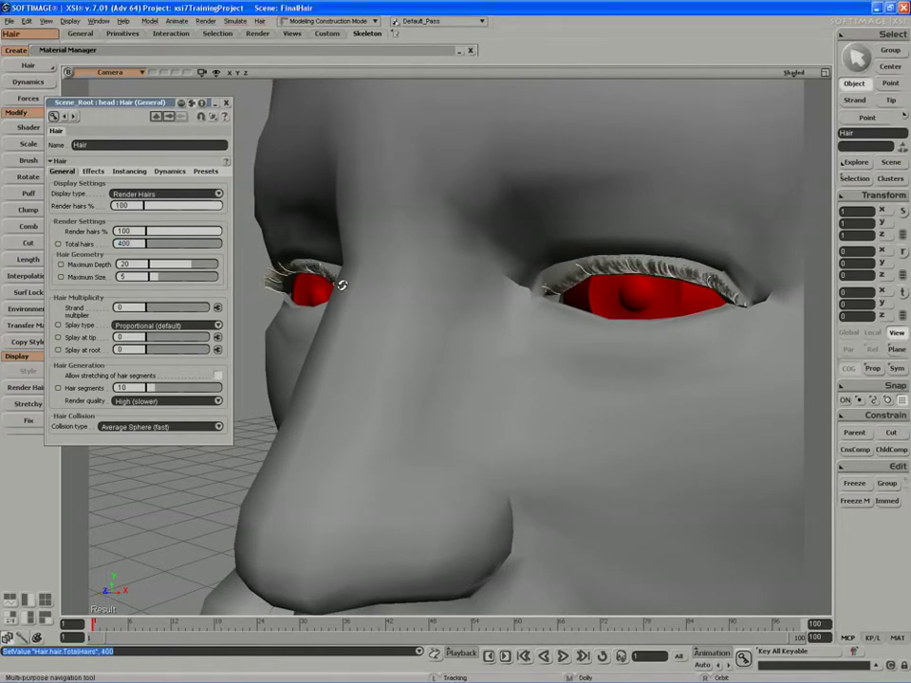
pyautogui.moveTo(337, 284); pyautogui.dragTo(381, 326, button='right')
pyautogui.moveTo(497, 342); pyautogui.dragTo(510, 343, button='right')
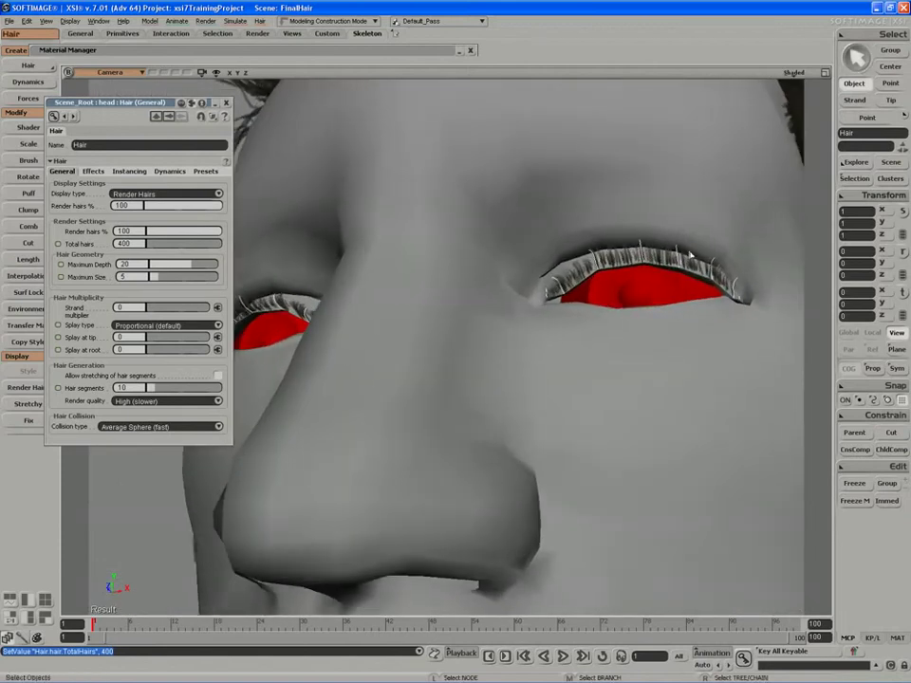
# Reduce the eyelashes' root thickness and set their tip thickness to 0.25 in the hair effects.
pyautogui.click(93, 171)
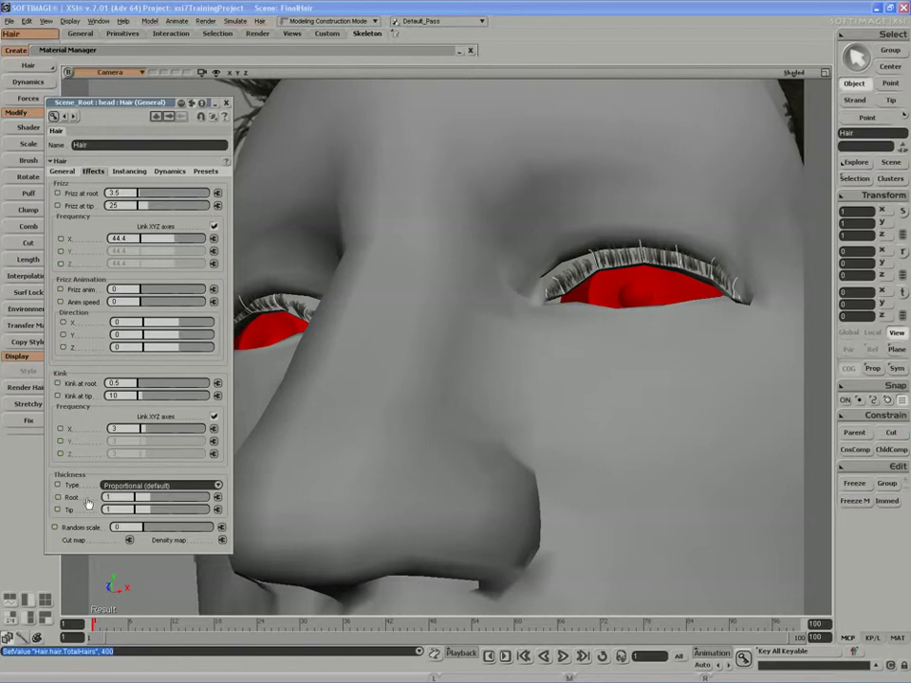
pyautogui.moveTo(152, 504); pyautogui.dragTo(140, 510)
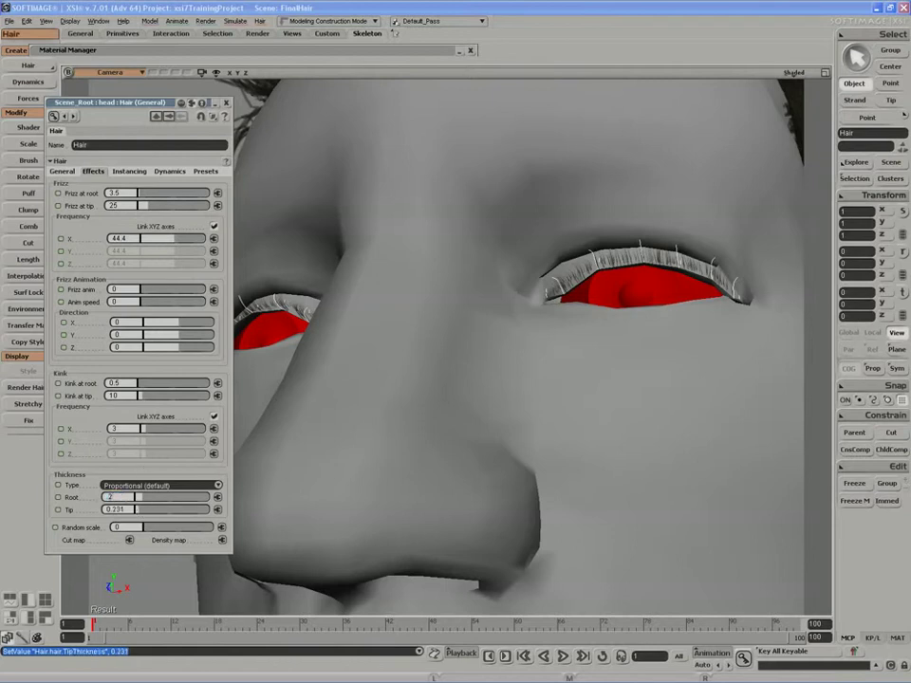
pyautogui.press('Return')
pyautogui.write('0.25')
pyautogui.press('Return')
# Set the eyelashes' total hairs to 600 and close the hair properties.
pyautogui.click(61, 171)
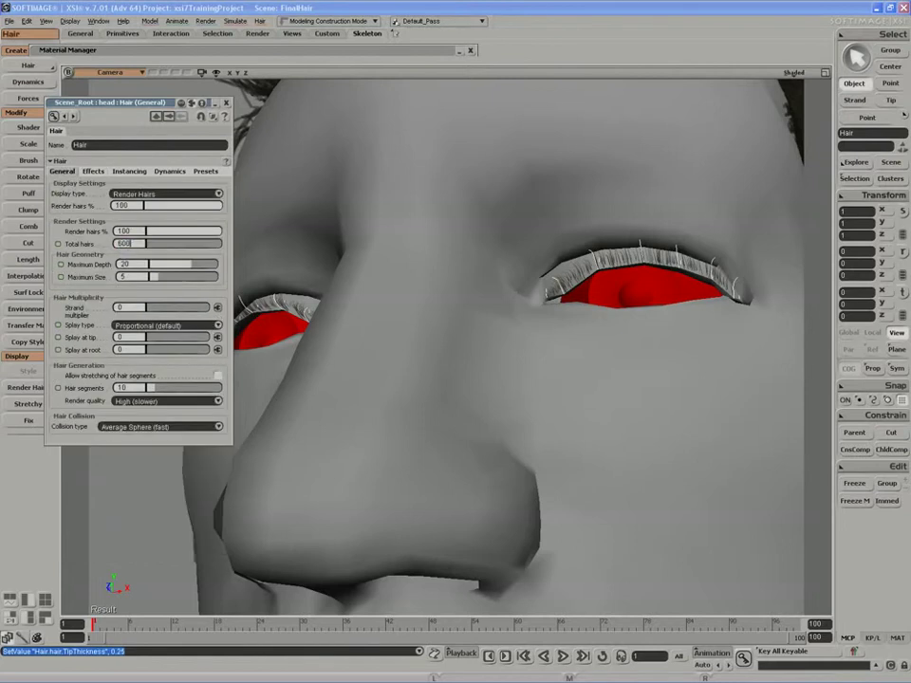
pyautogui.press('Return')
pyautogui.press('s')
pyautogui.moveTo(587, 305); pyautogui.dragTo(729, 180, button='right')
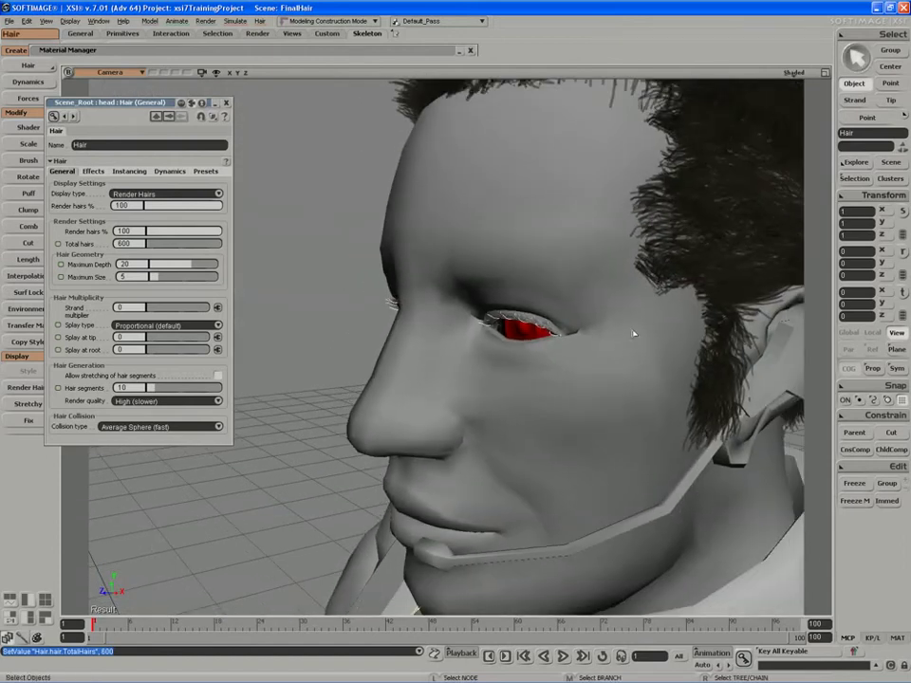
pyautogui.click(226, 102)
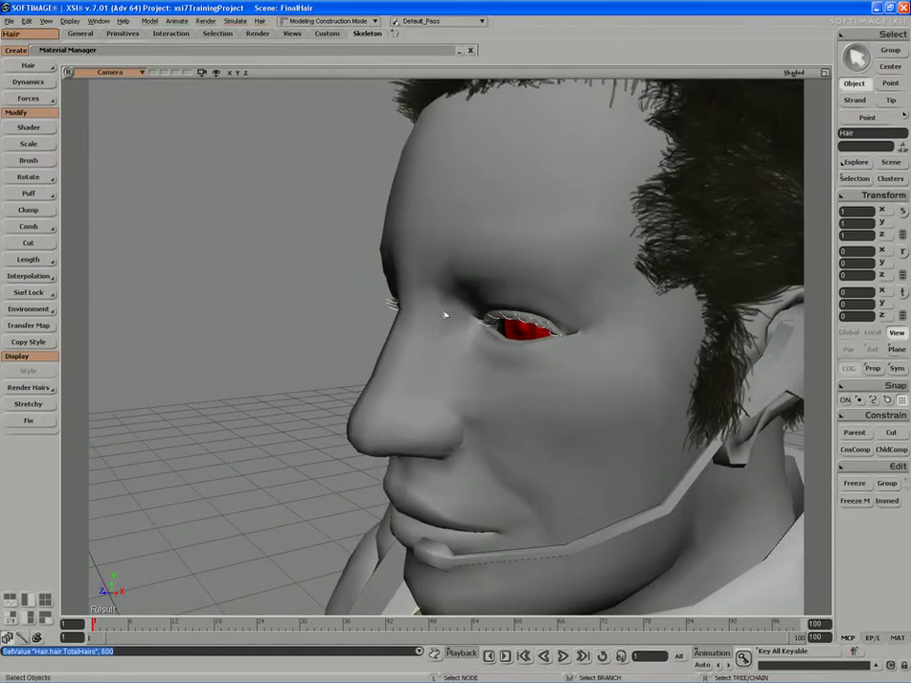
pyautogui.moveTo(445, 314)
pyautogui.mouseDown(button='right')
pyautogui.moveTo(469, 309)
pyautogui.moveTo(433, 310)
pyautogui.mouseUp(button='right')
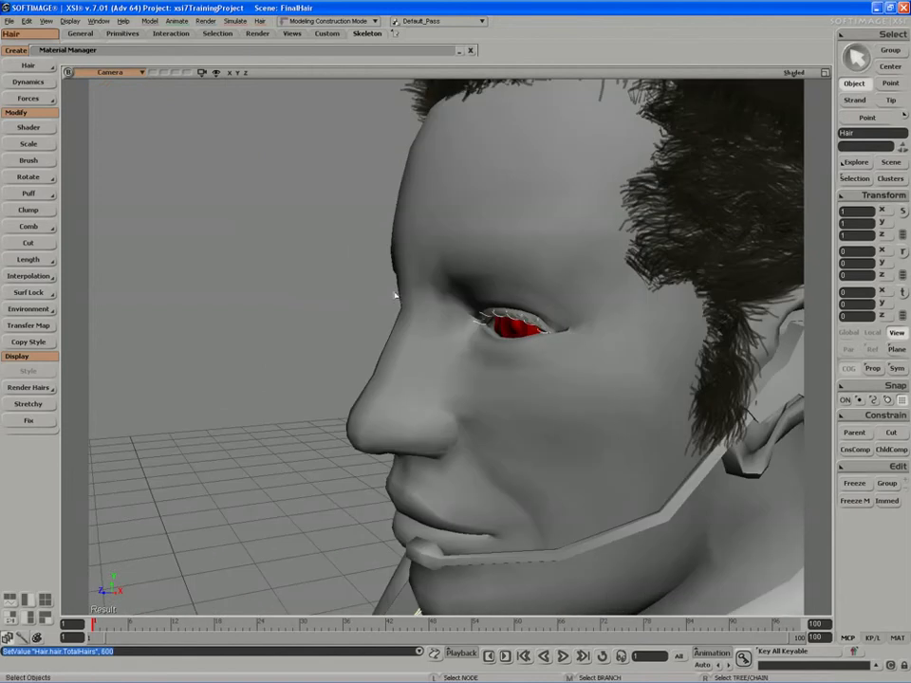
# Find the hair object that uses Hair_Material2 in the Material Manager and rename it eyelashes.
pyautogui.press('2')
pyautogui.press('3')
pyautogui.click(15, 180)
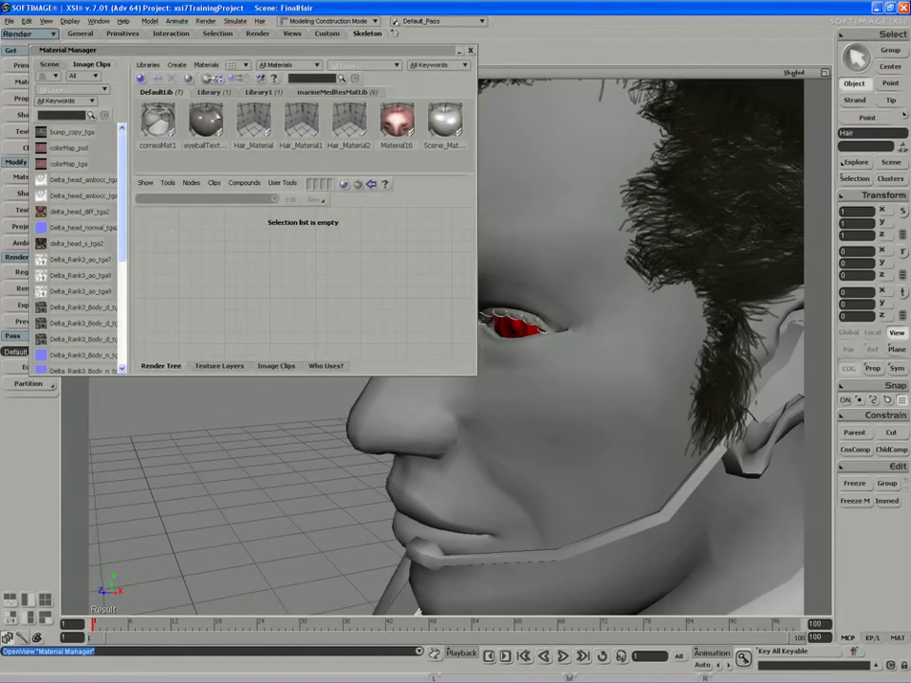
pyautogui.click(327, 366)
pyautogui.click(351, 133)
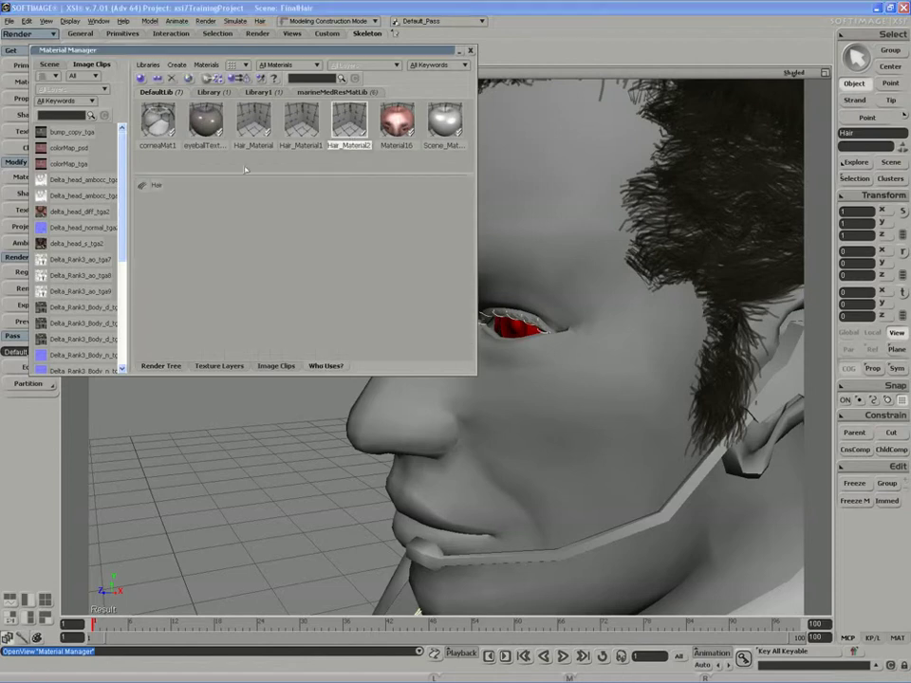
pyautogui.click(157, 185)
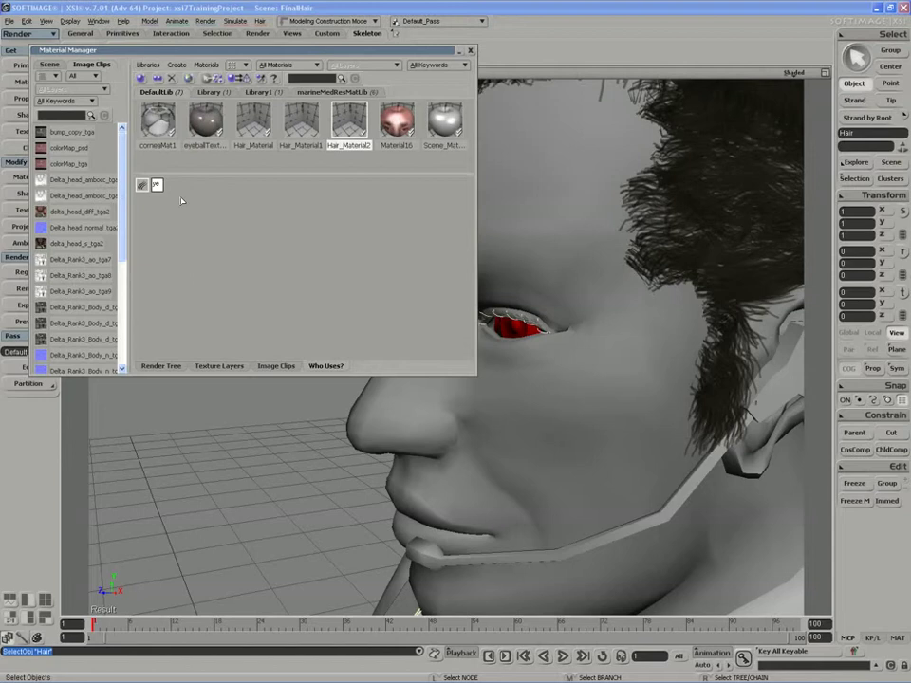
pyautogui.write('eyelashes')
pyautogui.press('Return')
# Delete the unneeded Hair_Material1 from the default material library.
pyautogui.rightClick(300, 124)
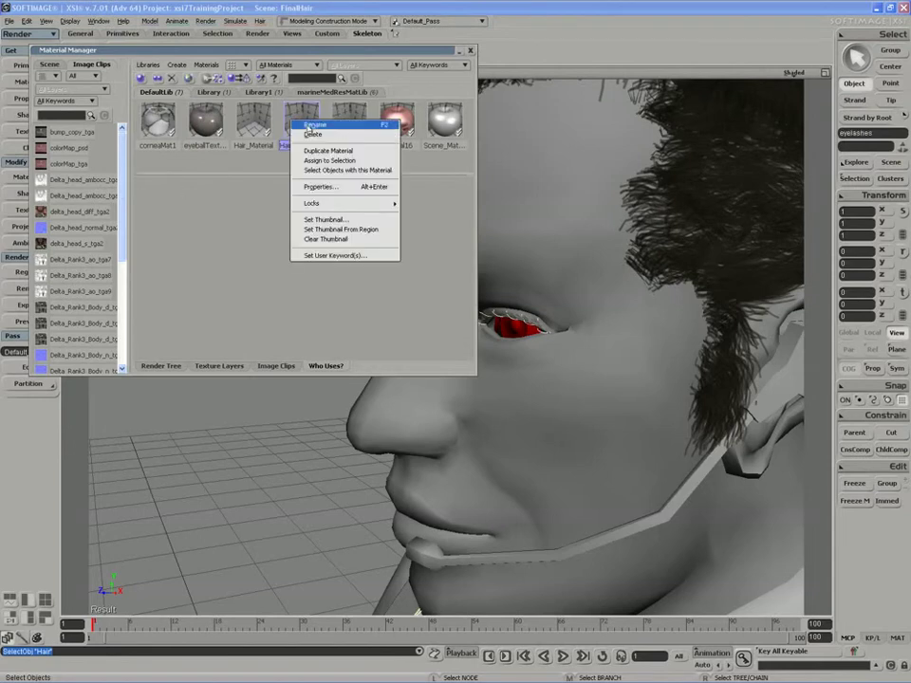
pyautogui.click(308, 132)
pyautogui.click(293, 133)
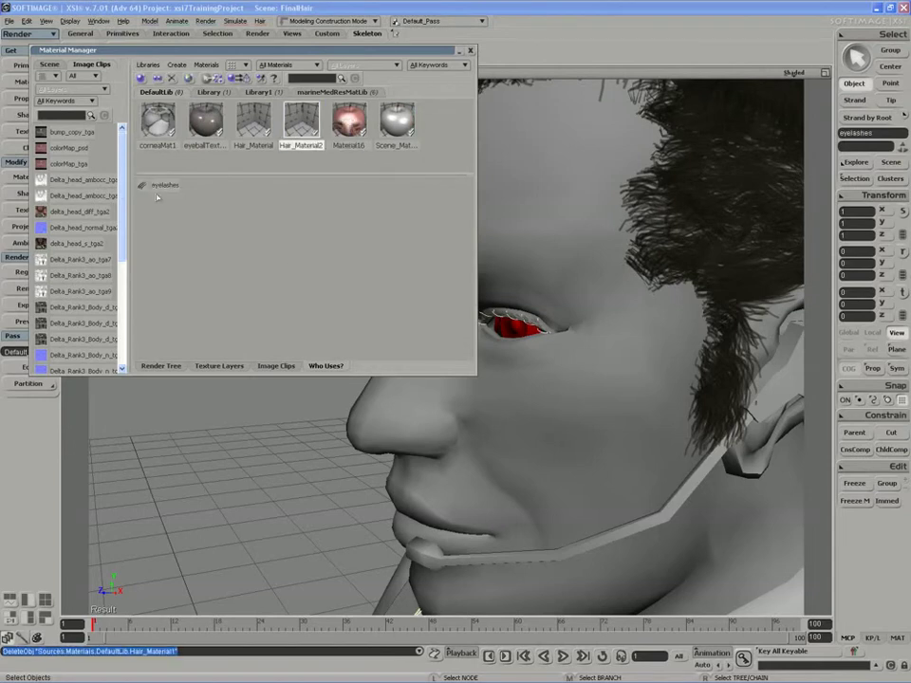
# Set the root, both tip and specular colors of Hair_Material2's hair shader to RGB 0.059, and close the Material Manager.
pyautogui.click(161, 365)
pyautogui.doubleClick(275, 273)
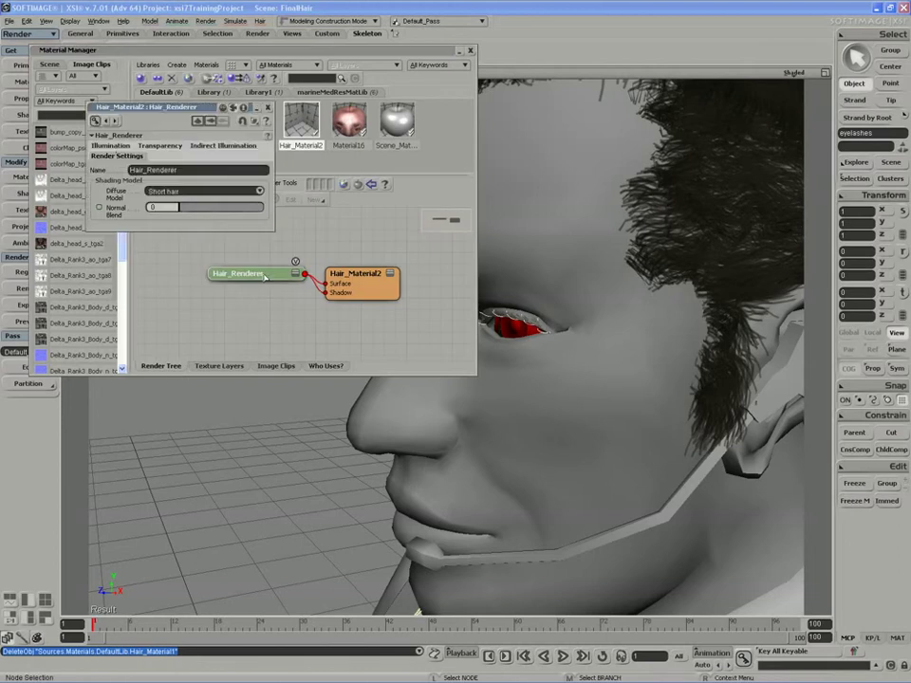
pyautogui.click(120, 148)
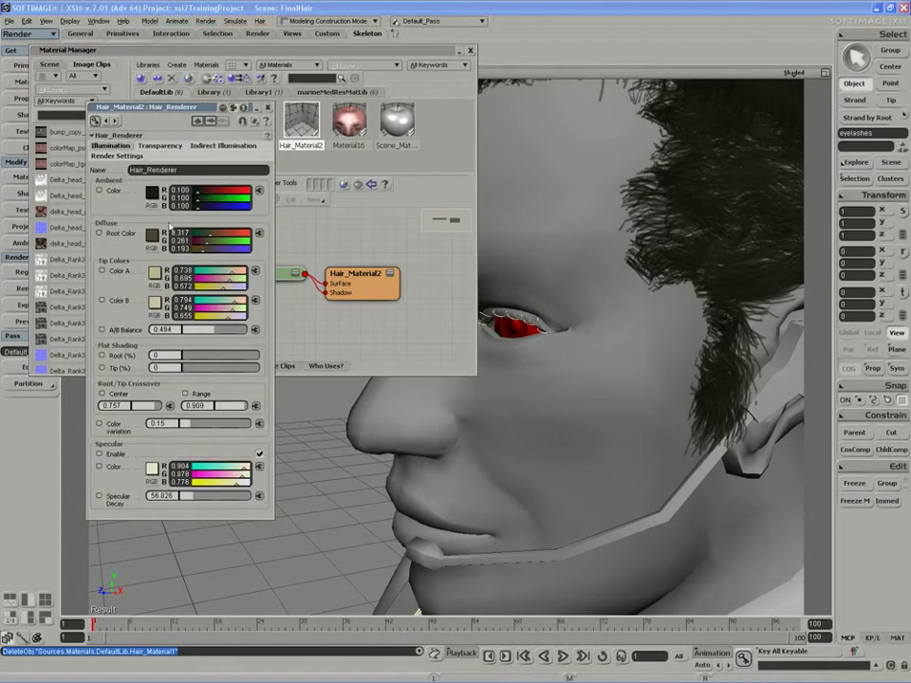
pyautogui.keyDown('ctrl'); pyautogui.moveTo(198, 250); pyautogui.dragTo(154, 303); pyautogui.keyUp('ctrl')
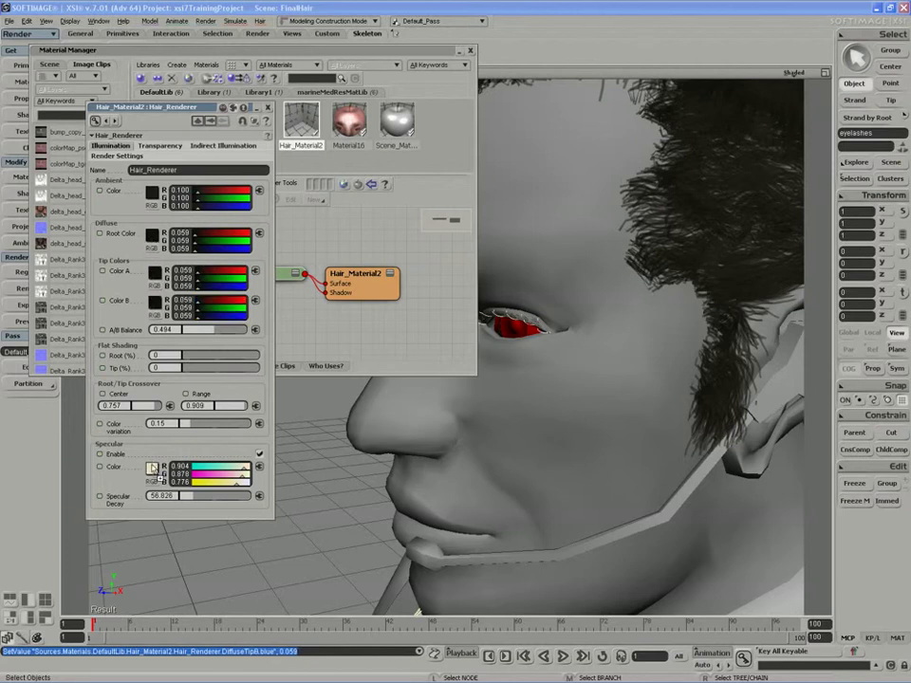
pyautogui.moveTo(152, 468); pyautogui.dragTo(152, 467)
pyautogui.click(268, 108)
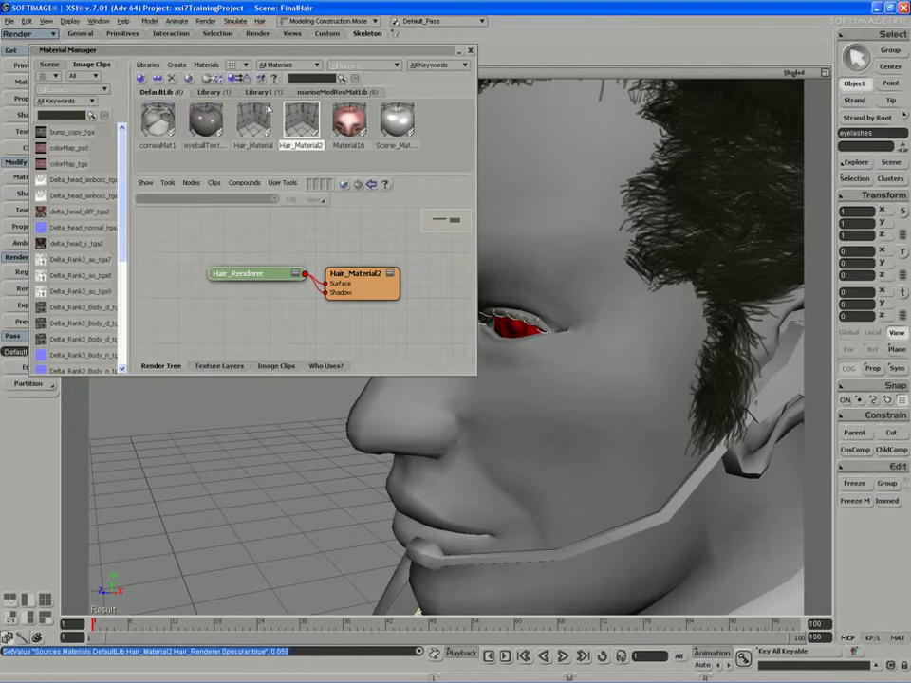
pyautogui.click(469, 51)
# Frame the whole head in the camera view and draw a render region around it to preview the eyelashes.
pyautogui.press('s')
pyautogui.moveTo(552, 332); pyautogui.dragTo(634, 228, button='right')
pyautogui.moveTo(634, 228); pyautogui.dragTo(544, 344, button='middle')
pyautogui.moveTo(543, 344); pyautogui.dragTo(545, 320, button='right')
pyautogui.press('q')
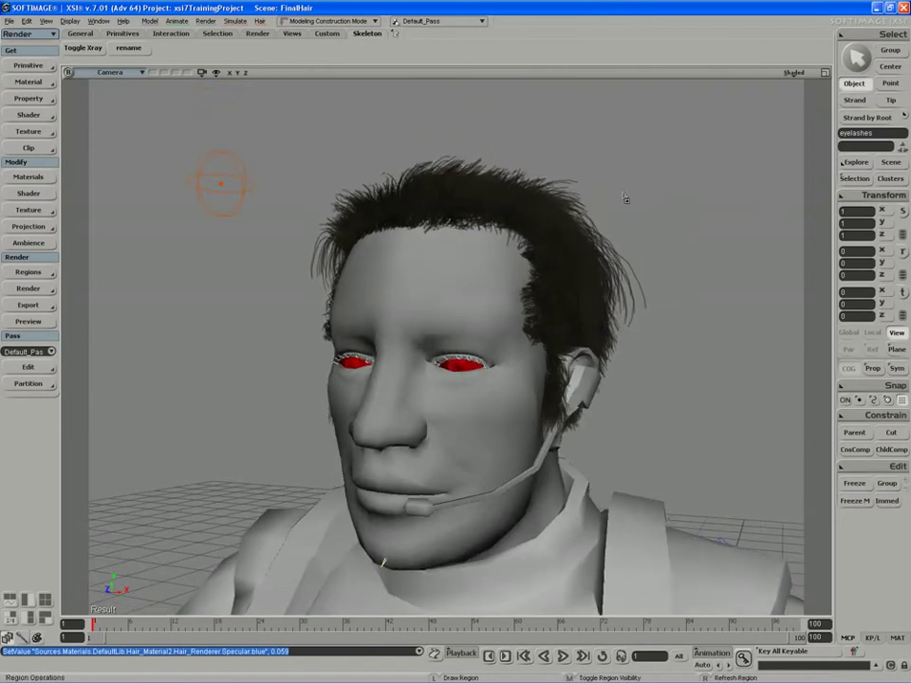
pyautogui.moveTo(651, 127); pyautogui.dragTo(246, 599)
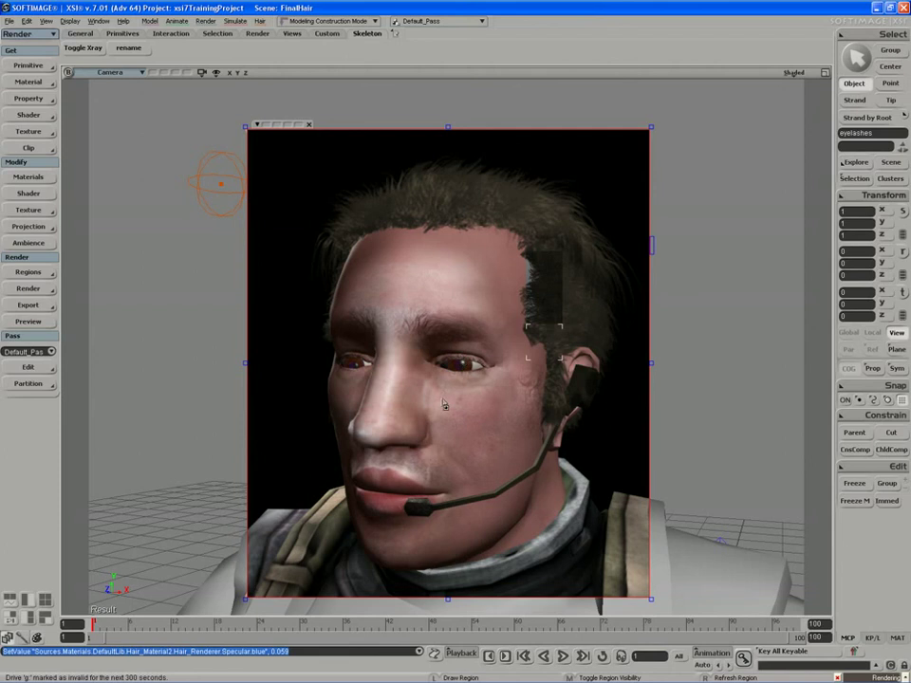
# Dismiss the render region and examine the eyelashes and head from a side angle.
pyautogui.moveTo(445, 404)
pyautogui.mouseDown(button='right')
pyautogui.moveTo(468, 409)
pyautogui.moveTo(438, 402)
pyautogui.moveTo(384, 417)
pyautogui.mouseUp(button='right')
pyautogui.moveTo(384, 417); pyautogui.dragTo(284, 497, button='middle')
pyautogui.moveTo(285, 497); pyautogui.dragTo(320, 473, button='right')
pyautogui.moveTo(481, 423); pyautogui.dragTo(499, 378, button='middle')
pyautogui.moveTo(450, 402); pyautogui.dragTo(441, 370)
pyautogui.moveTo(450, 378); pyautogui.dragTo(431, 392, button='middle')
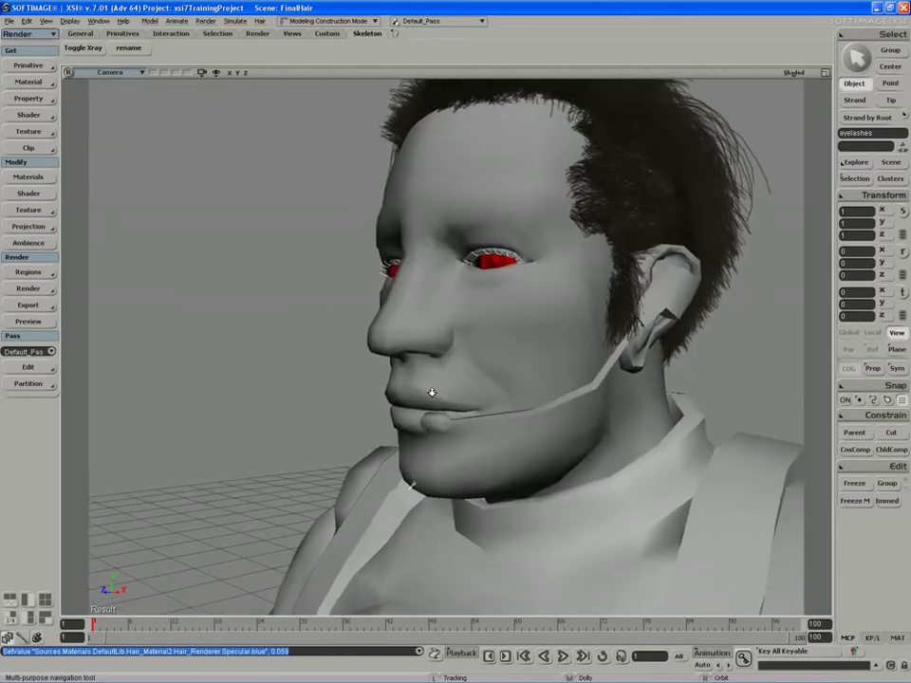
pyautogui.moveTo(432, 392); pyautogui.dragTo(436, 381, button='right')
pyautogui.press('space')
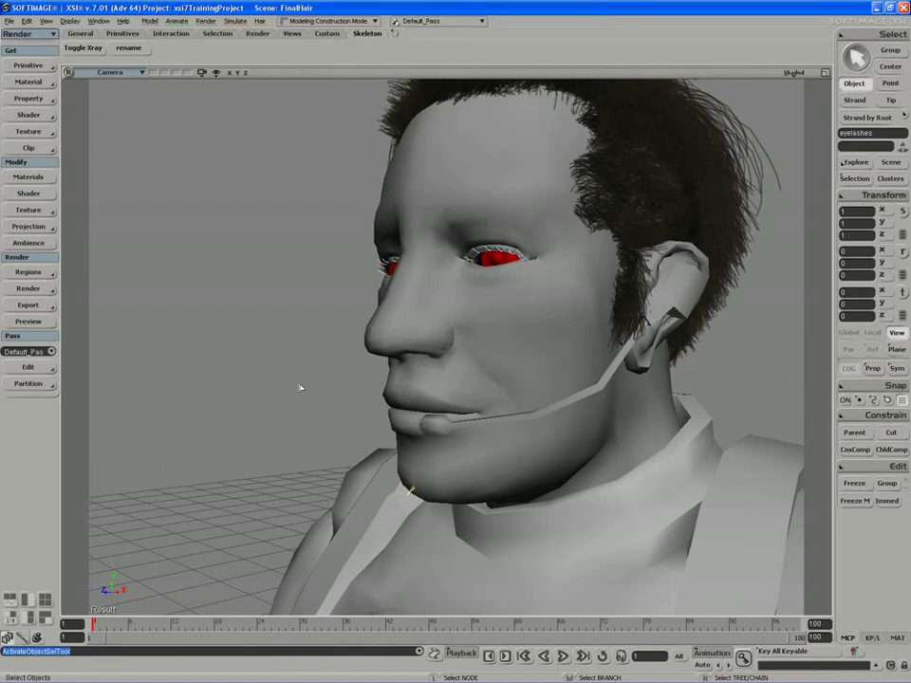